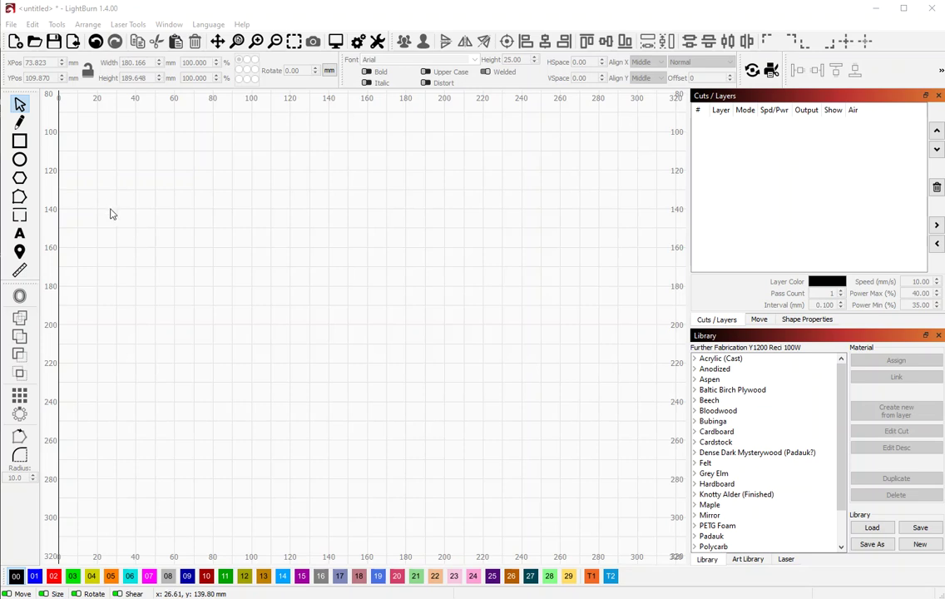
# - Draw a rectangle about 79 by 75 mm and an ellipse about 83 by 85 mm overlapping its lower-right corner
pyautogui.click(20, 142)
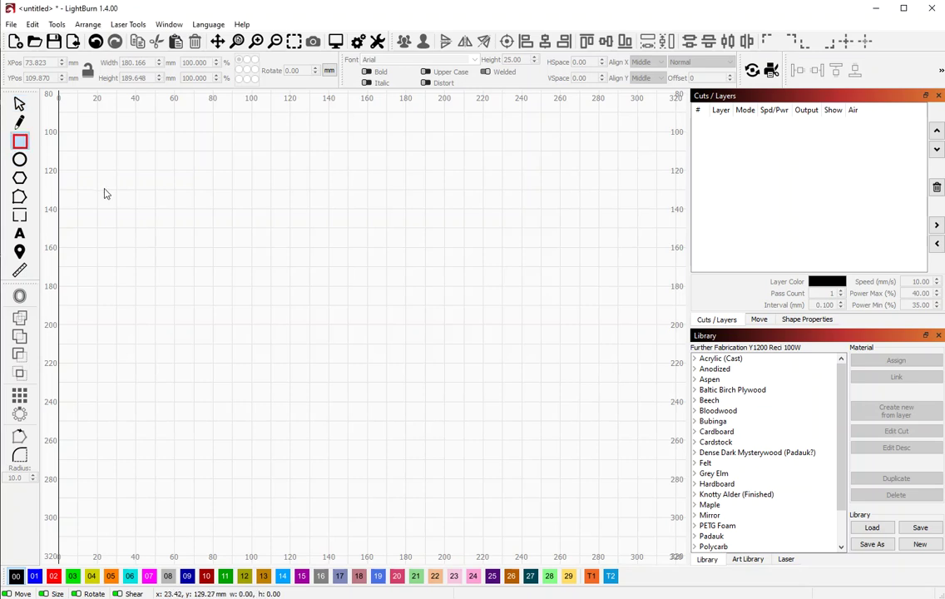
pyautogui.moveTo(103, 155)
pyautogui.mouseDown()
pyautogui.moveTo(263, 272)
pyautogui.moveTo(257, 297)
pyautogui.mouseUp()
pyautogui.click(20, 160)
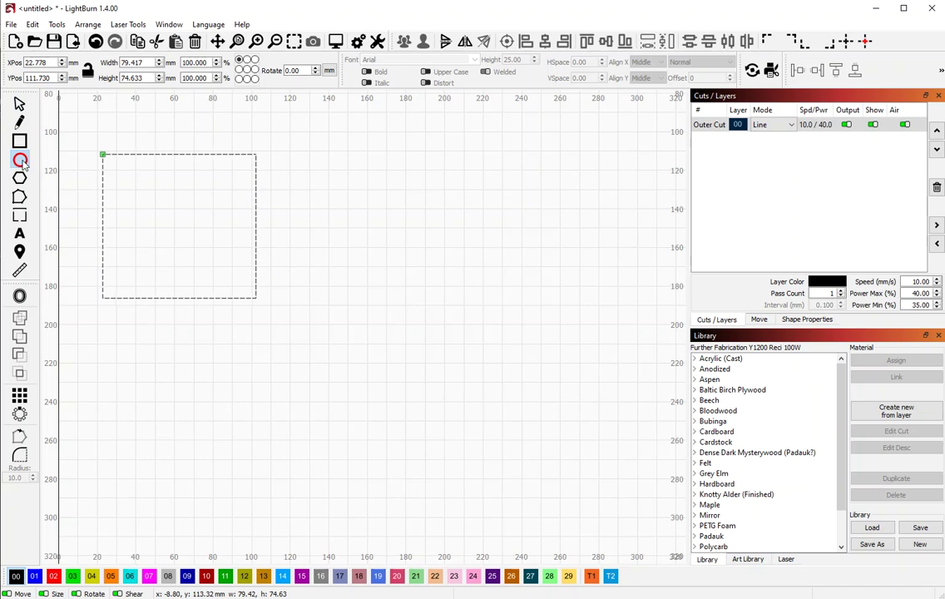
pyautogui.moveTo(179, 217); pyautogui.dragTo(339, 388)
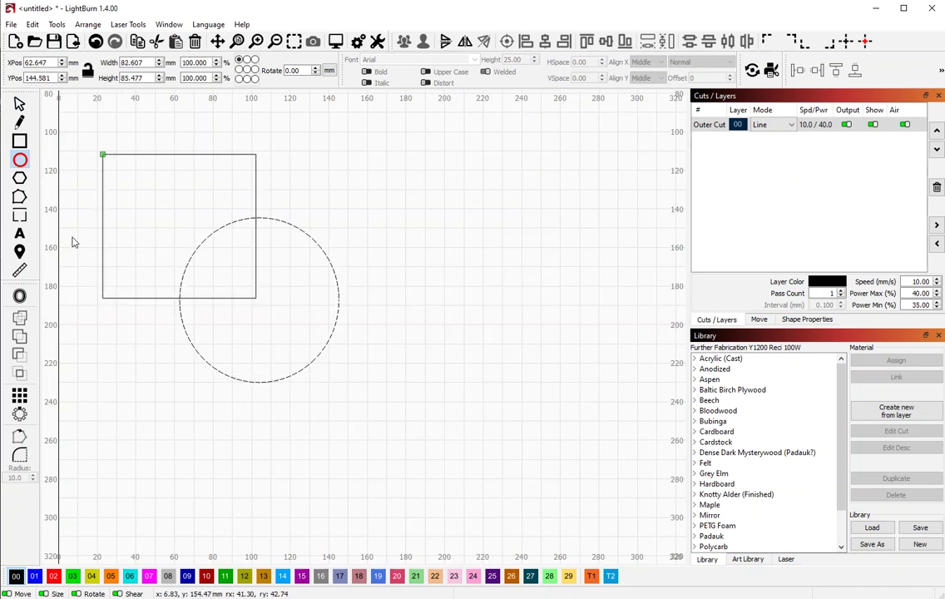
# - Draw a hexagon about 98 by 69 mm overlapping the rectangle and the circle, and leave it deselected
pyautogui.click(20, 178)
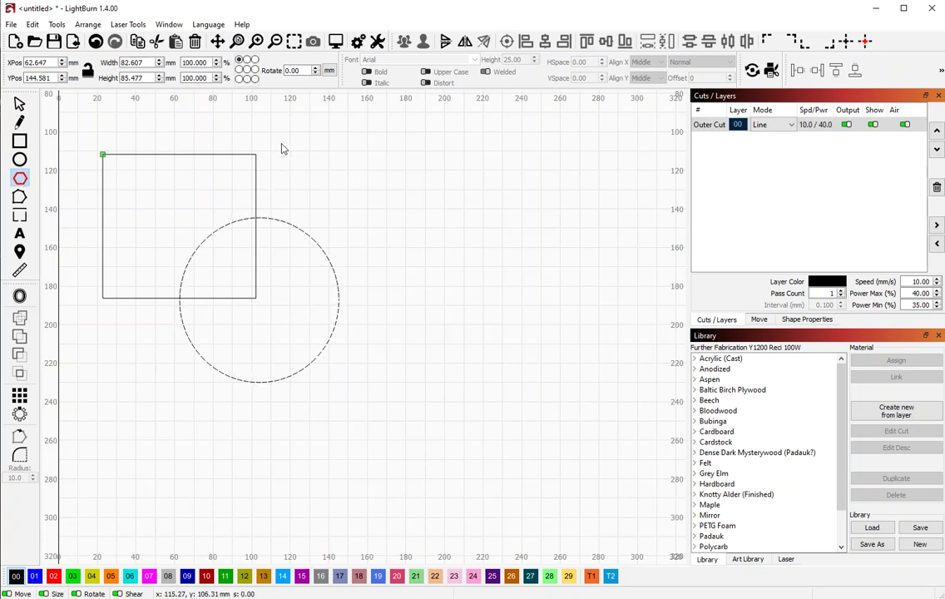
pyautogui.moveTo(225, 139)
pyautogui.mouseDown()
pyautogui.moveTo(306, 209)
pyautogui.moveTo(382, 243)
pyautogui.moveTo(383, 283)
pyautogui.moveTo(405, 289)
pyautogui.mouseUp()
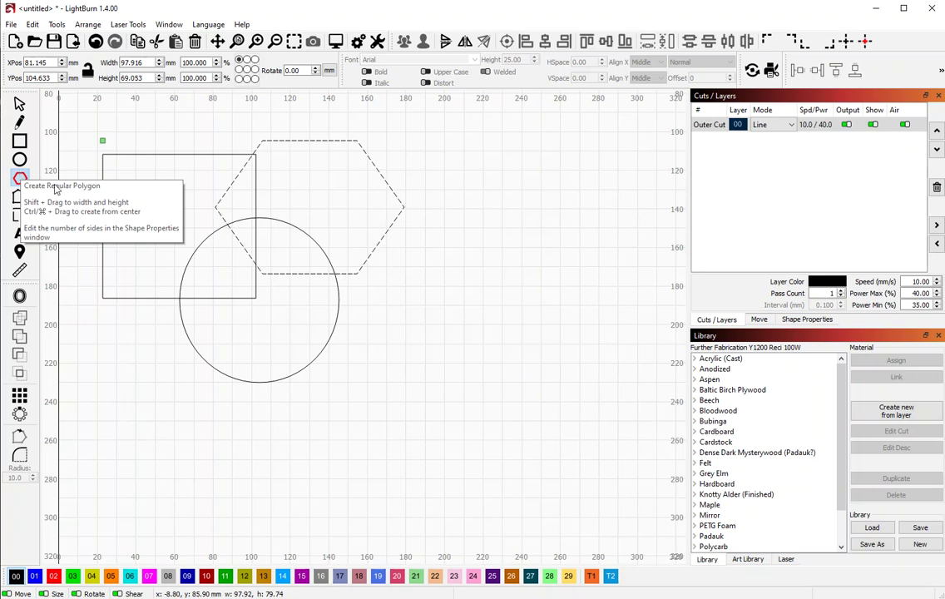
pyautogui.click(19, 197)
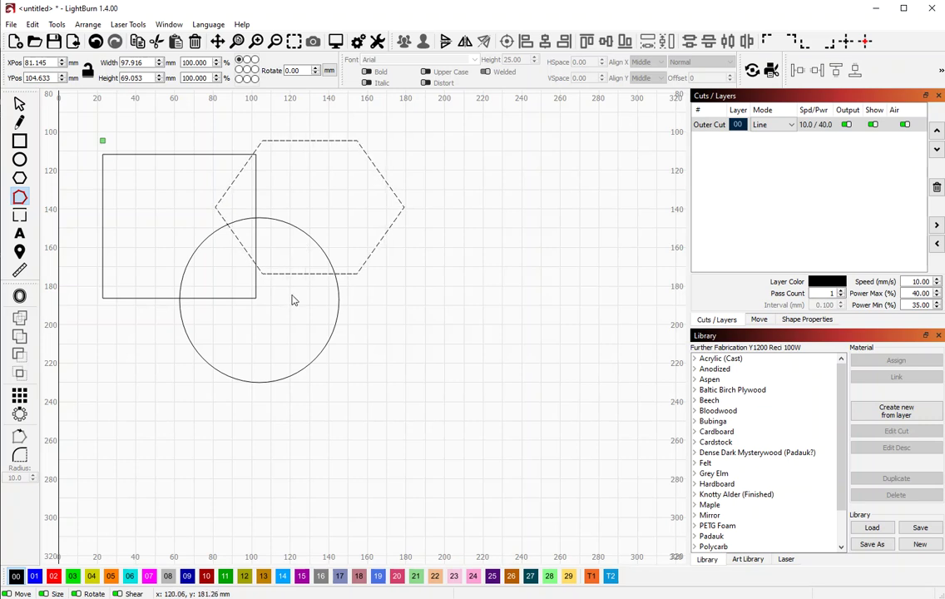
pyautogui.click(16, 101)
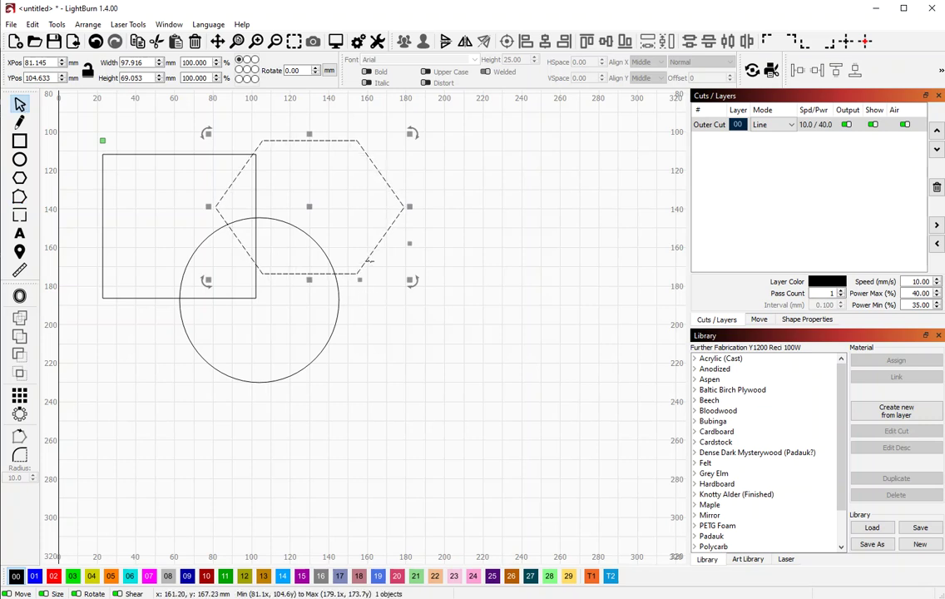
pyautogui.click(407, 324)
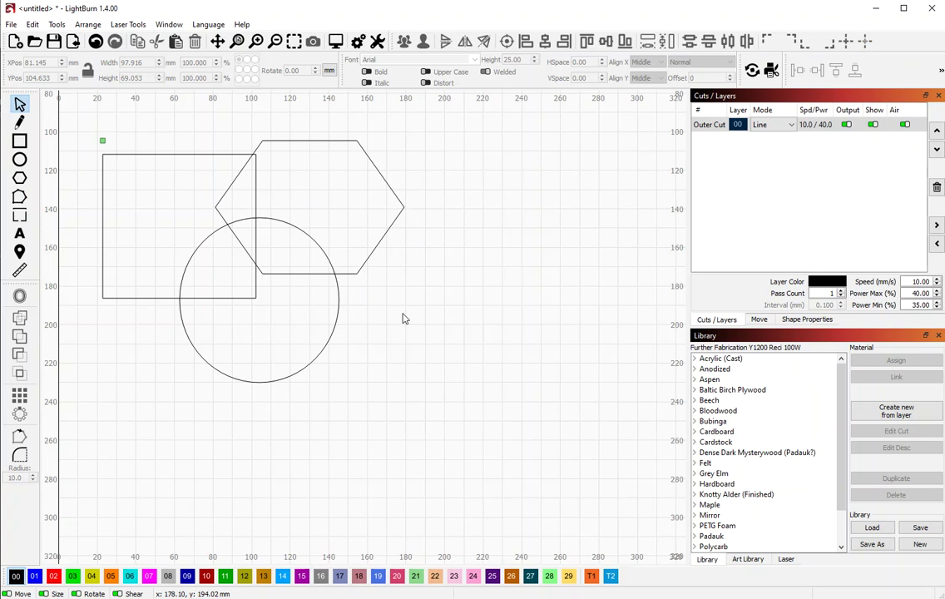
# - Convert the rectangle, circle and hexagon to editable paths together
pyautogui.hotkey('ctrl', 'a')
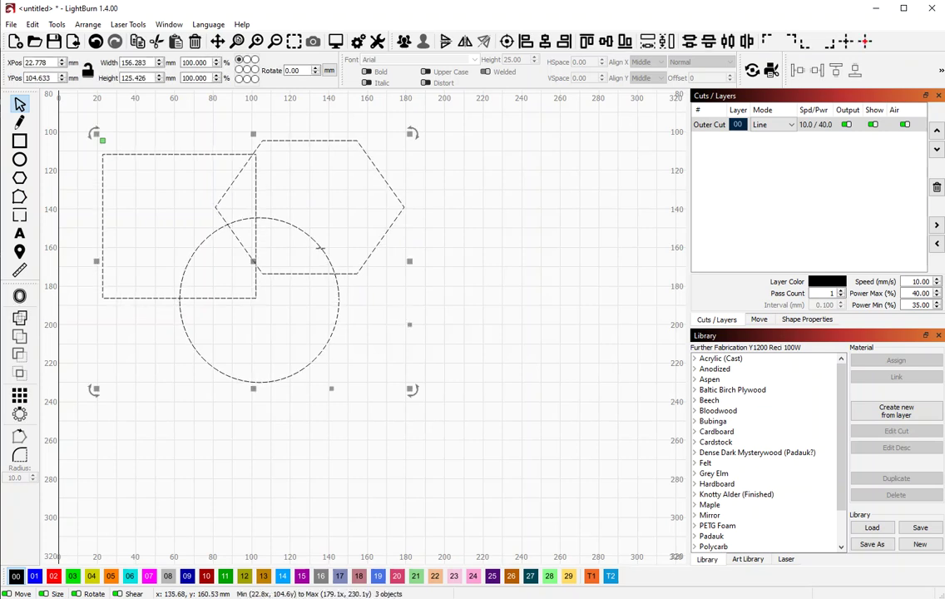
pyautogui.rightClick(329, 257)
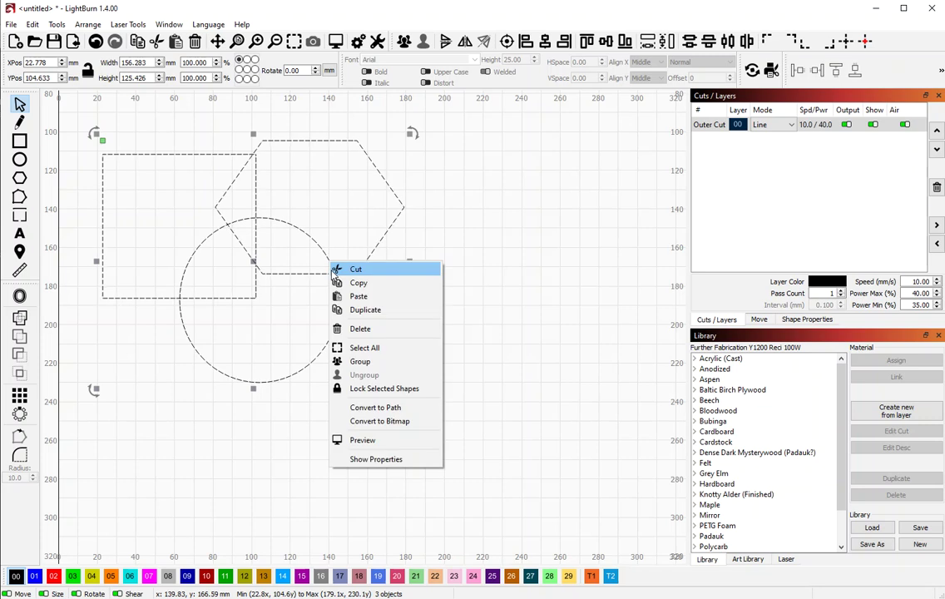
pyautogui.click(382, 407)
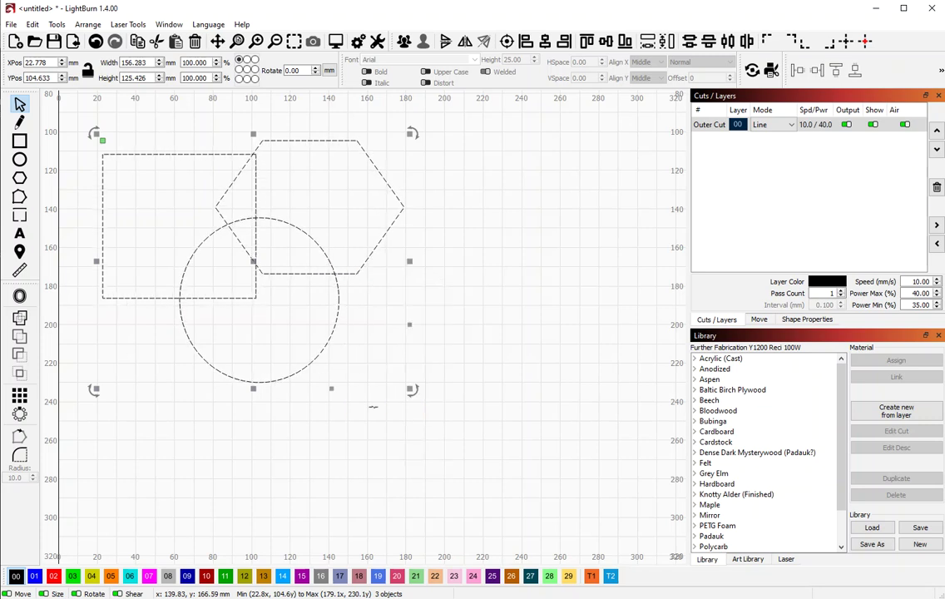
pyautogui.click(405, 291)
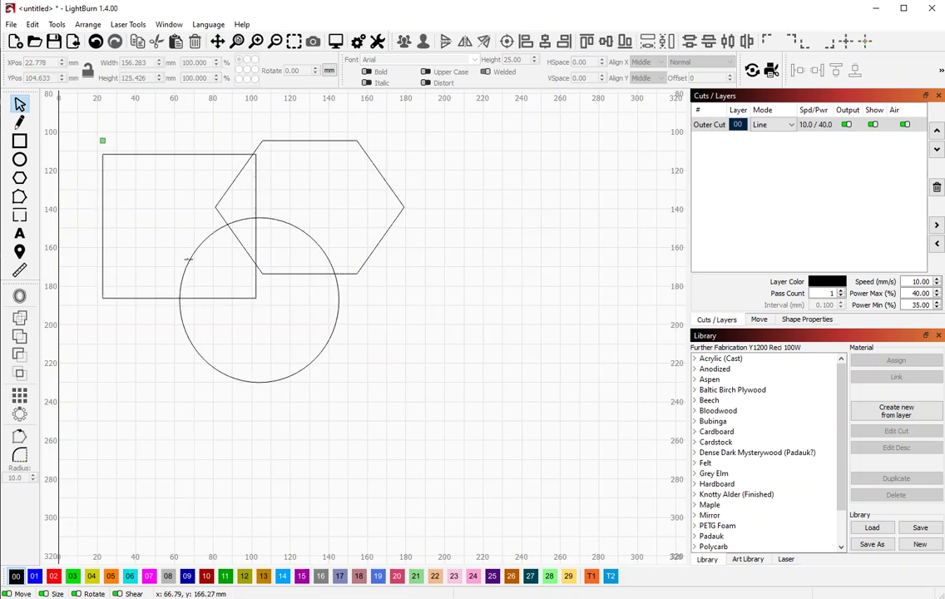
# - Examine the editable nodes of the circle and the hexagon with Edit Nodes, returning to the circle
pyautogui.click(184, 260)
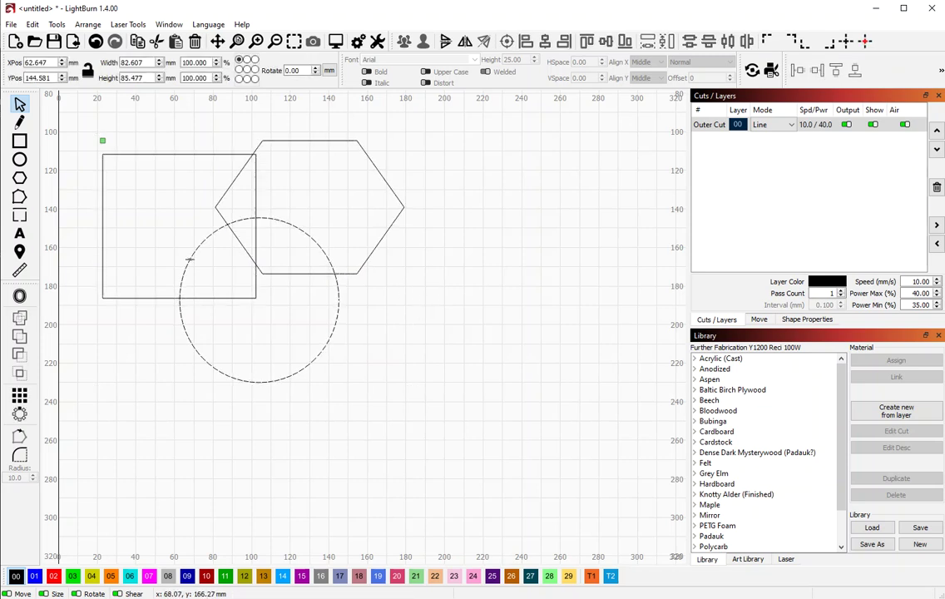
pyautogui.click(25, 199)
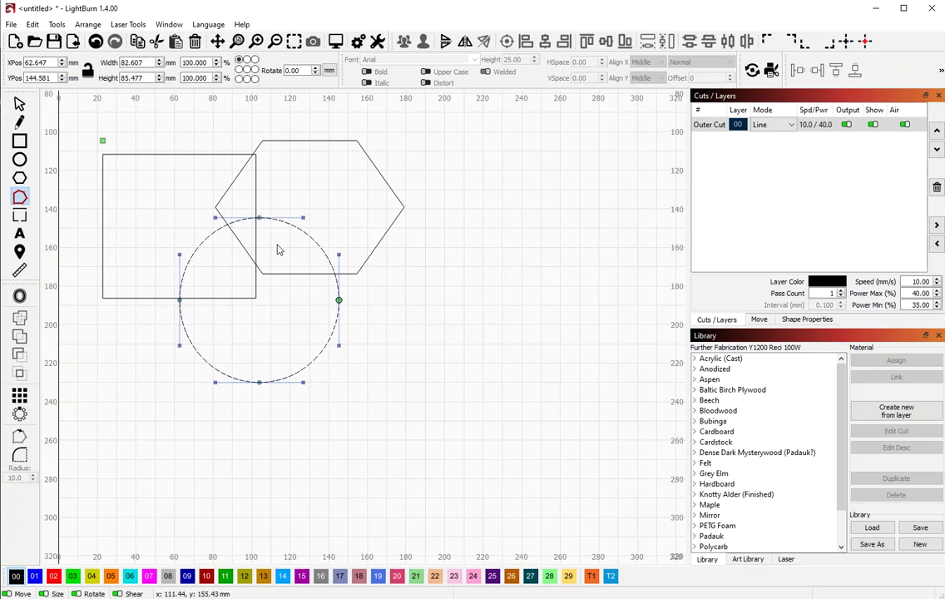
pyautogui.click(386, 232)
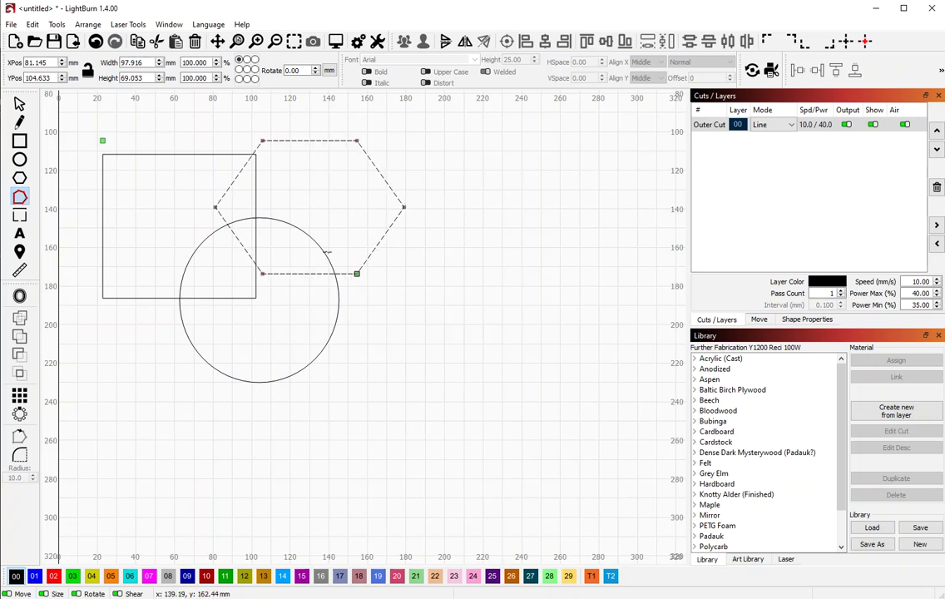
pyautogui.click(326, 255)
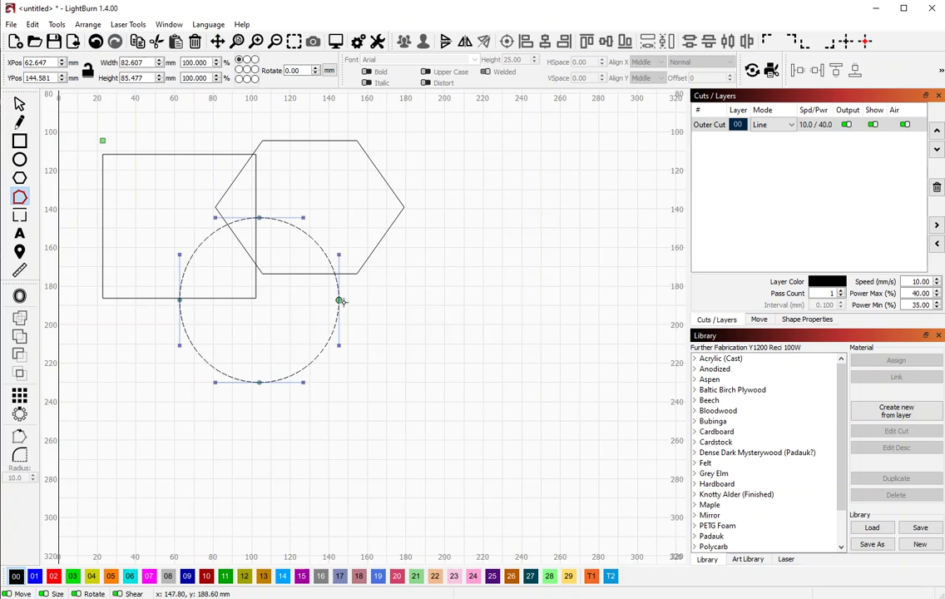
# - Move the circle's right node outward to about X 188, Y 210 mm and try different lengths and angles for its handles
pyautogui.moveTo(338, 300); pyautogui.dragTo(422, 342)
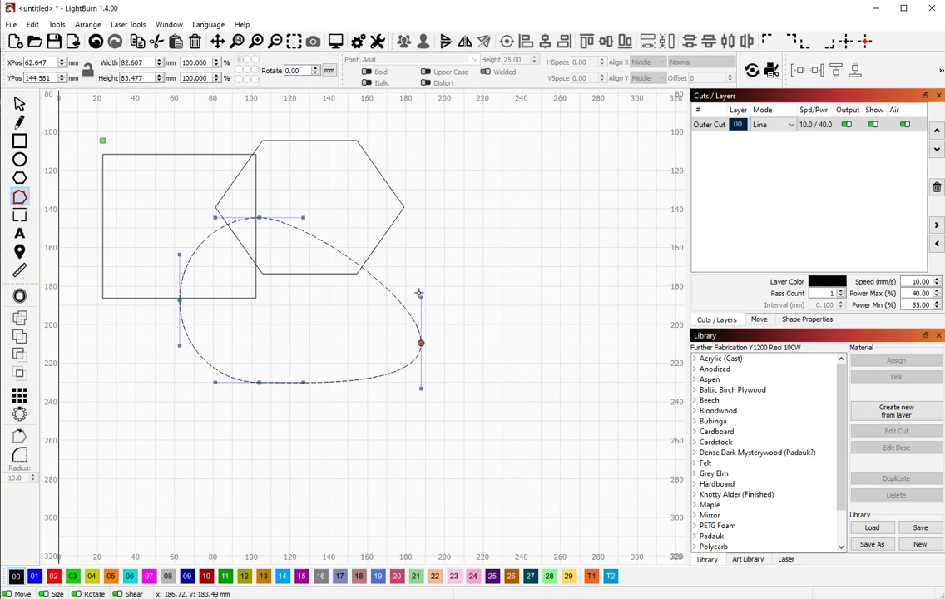
pyautogui.moveTo(421, 295); pyautogui.dragTo(421, 245)
pyautogui.moveTo(421, 287)
pyautogui.mouseDown()
pyautogui.moveTo(421, 204)
pyautogui.moveTo(421, 296)
pyautogui.mouseUp()
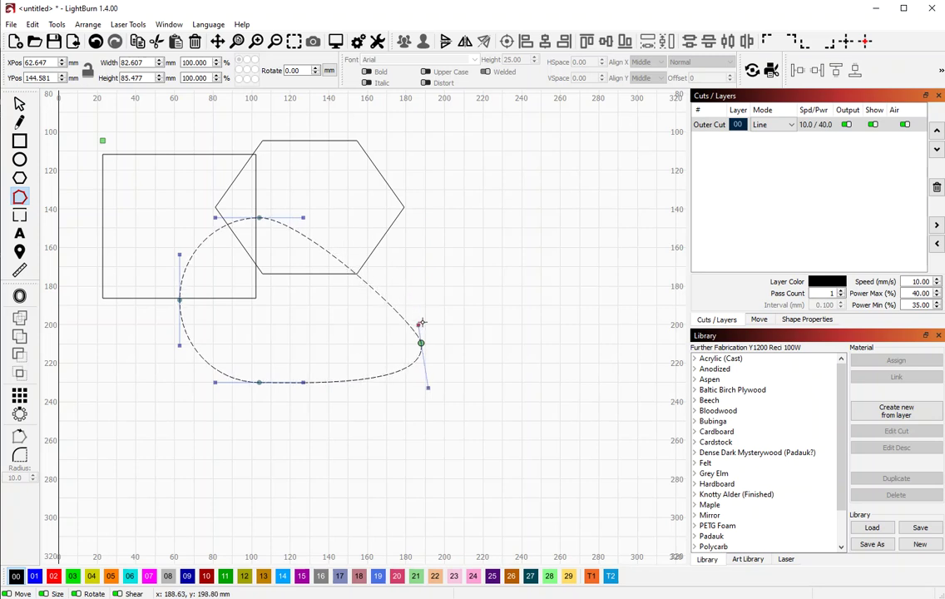
pyautogui.moveTo(424, 247); pyautogui.dragTo(418, 246)
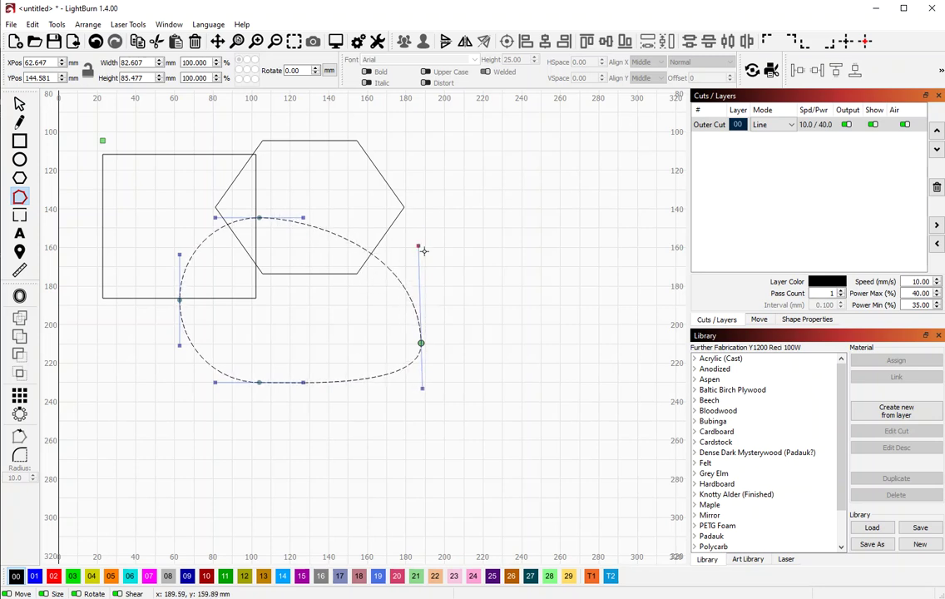
pyautogui.moveTo(422, 281); pyautogui.dragTo(400, 276)
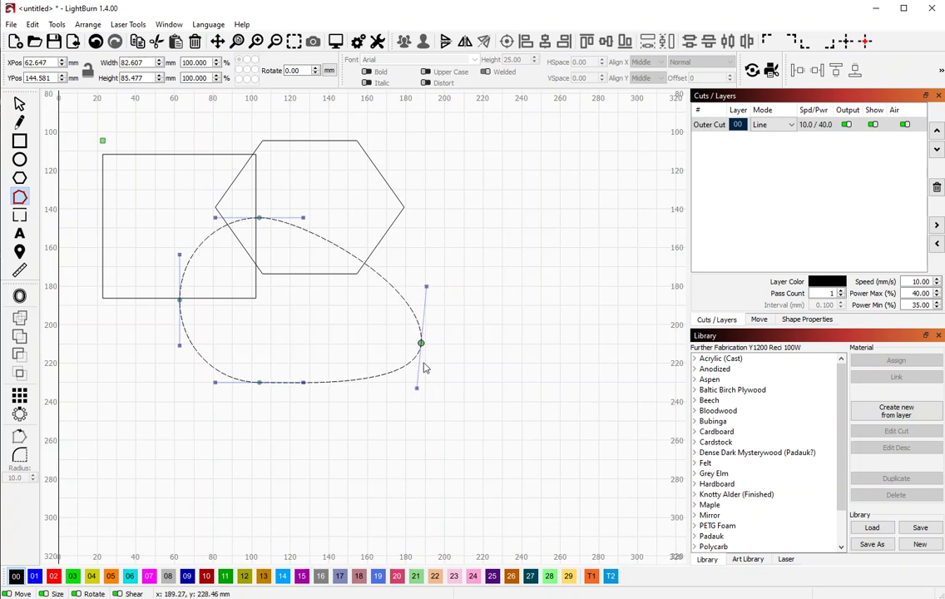
pyautogui.moveTo(425, 286); pyautogui.dragTo(427, 288)
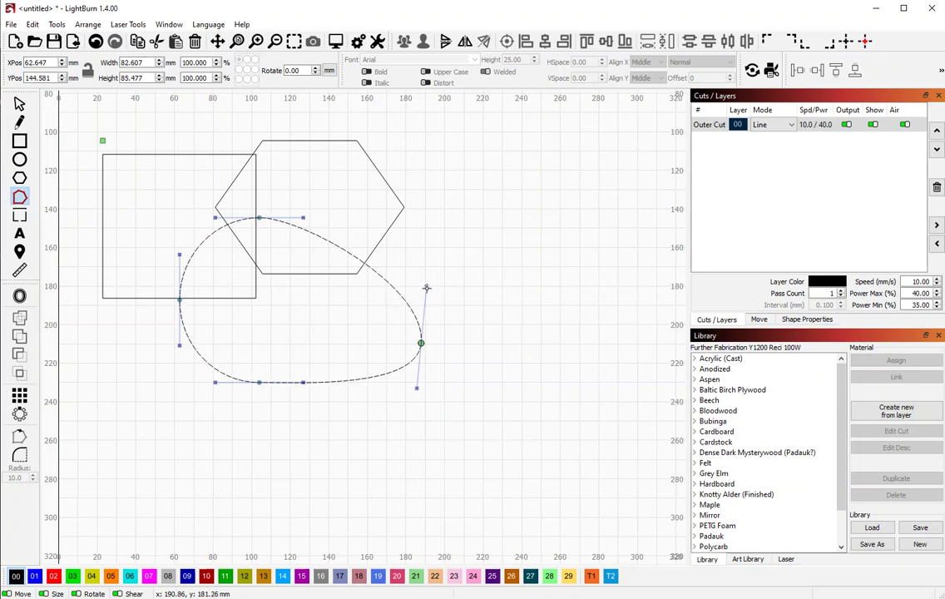
pyautogui.moveTo(426, 288); pyautogui.dragTo(423, 292)
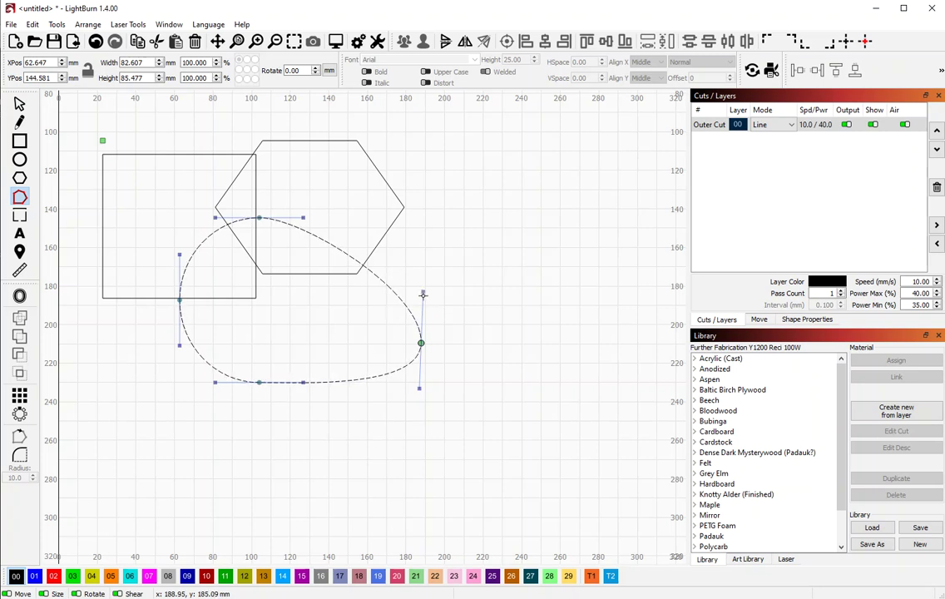
pyautogui.moveTo(455, 286); pyautogui.dragTo(455, 269)
pyautogui.moveTo(424, 317)
pyautogui.mouseDown()
pyautogui.moveTo(445, 145)
pyautogui.moveTo(420, 332)
pyautogui.mouseUp()
pyautogui.moveTo(417, 382); pyautogui.dragTo(437, 292)
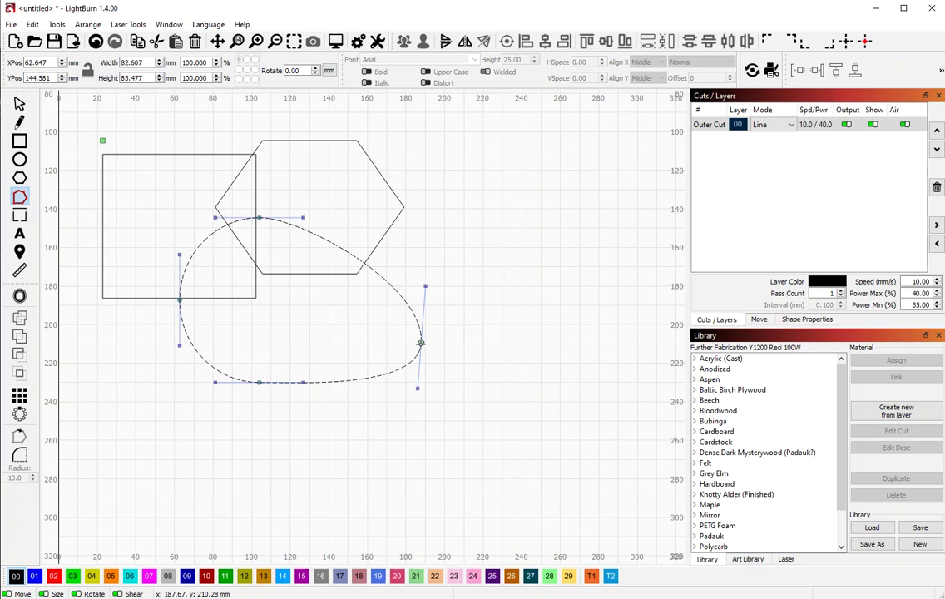
# - Reposition the curve's right node to about X 170, Y 195 mm and angle its lower handle independently as a corner node
pyautogui.moveTo(363, 334); pyautogui.dragTo(334, 312)
pyautogui.moveTo(340, 255); pyautogui.dragTo(337, 249)
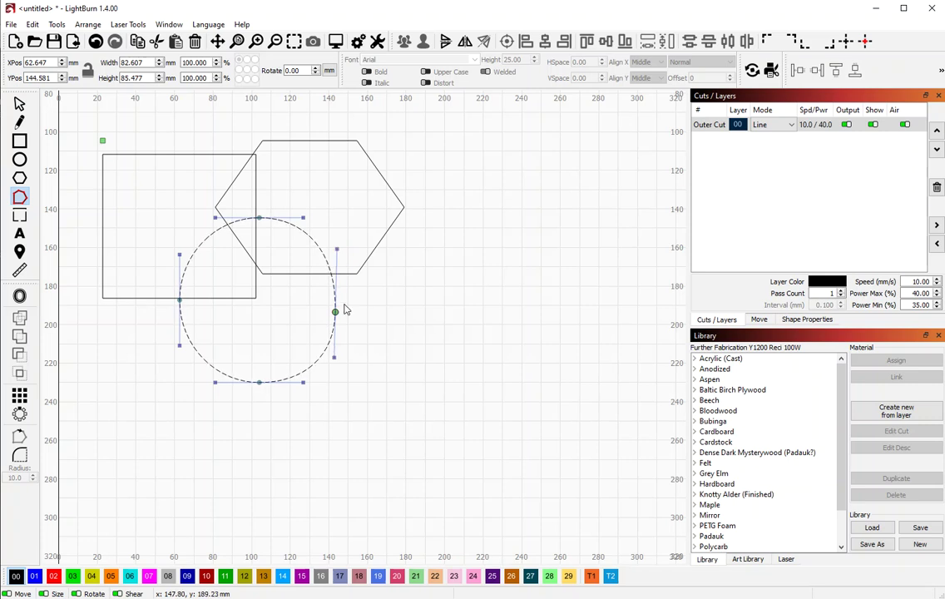
pyautogui.moveTo(335, 312); pyautogui.dragTo(386, 314)
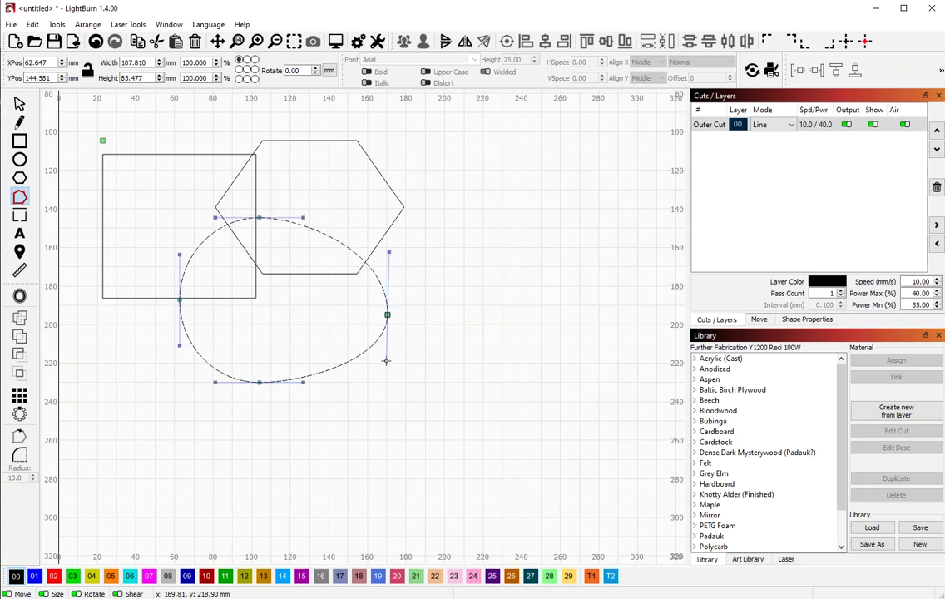
pyautogui.moveTo(386, 360); pyautogui.dragTo(373, 358)
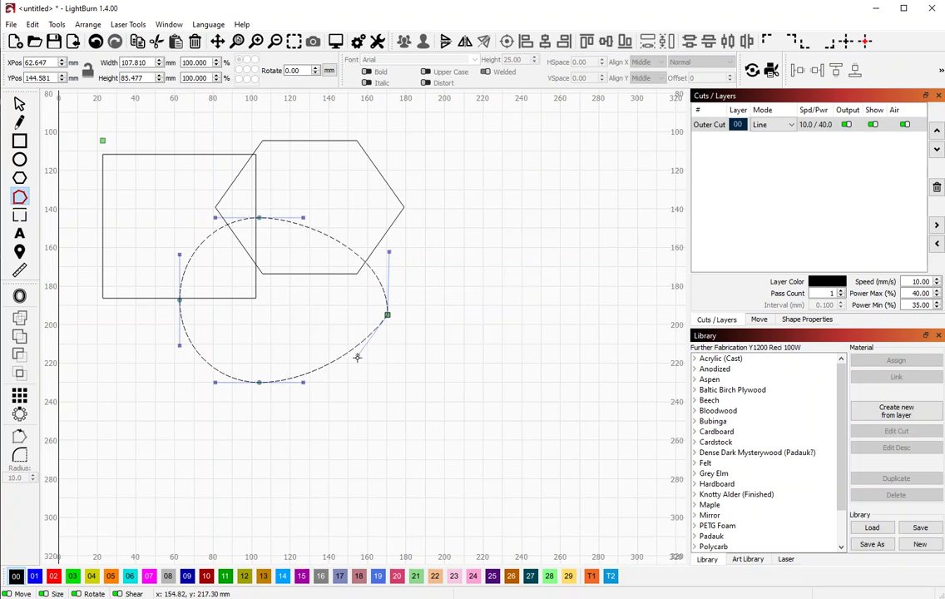
pyautogui.moveTo(329, 354); pyautogui.dragTo(266, 300)
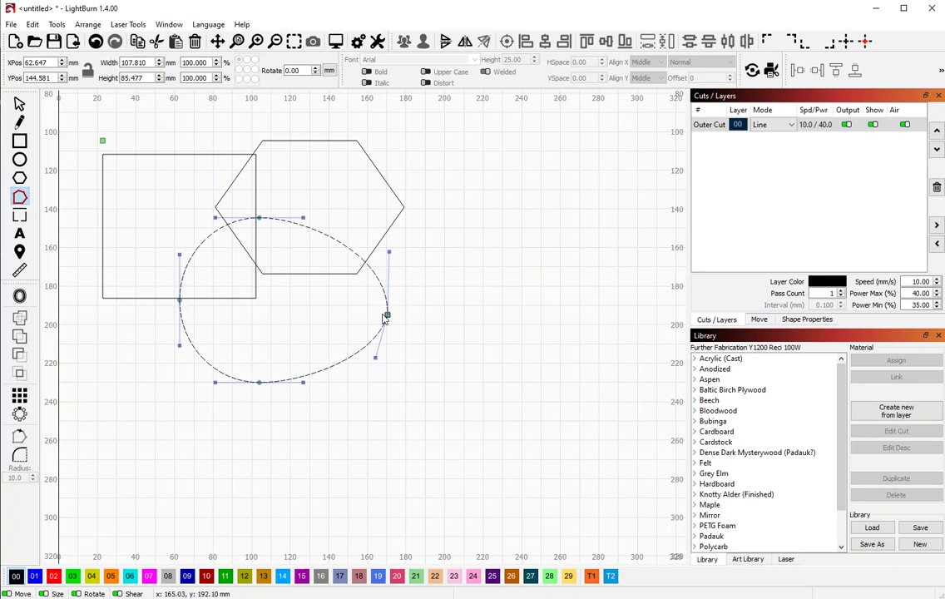
# - Make the curve's right node smooth, then readjust the angle of its lower handle
pyautogui.press('s')
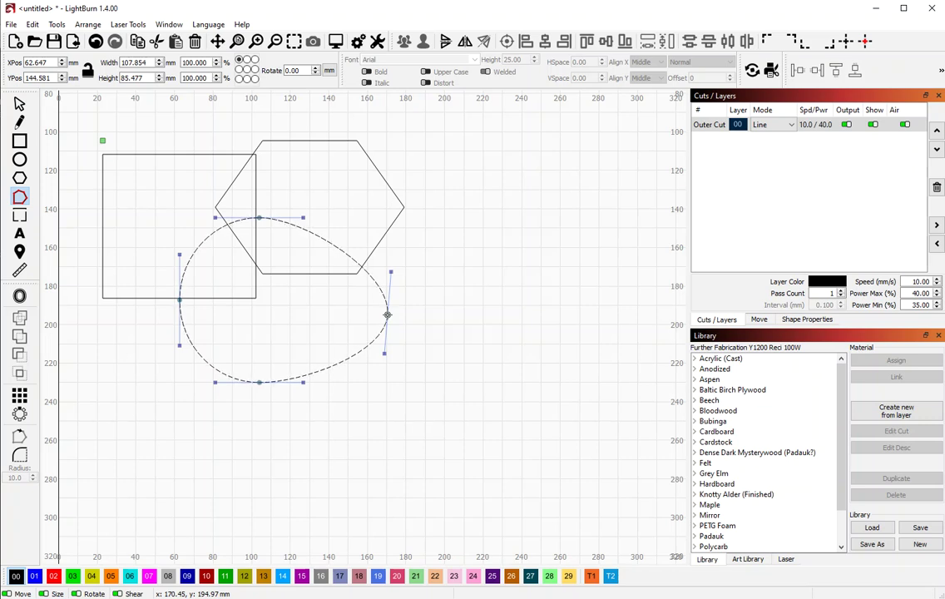
pyautogui.click(387, 315)
pyautogui.moveTo(385, 354)
pyautogui.mouseDown()
pyautogui.moveTo(348, 347)
pyautogui.moveTo(389, 357)
pyautogui.mouseUp()
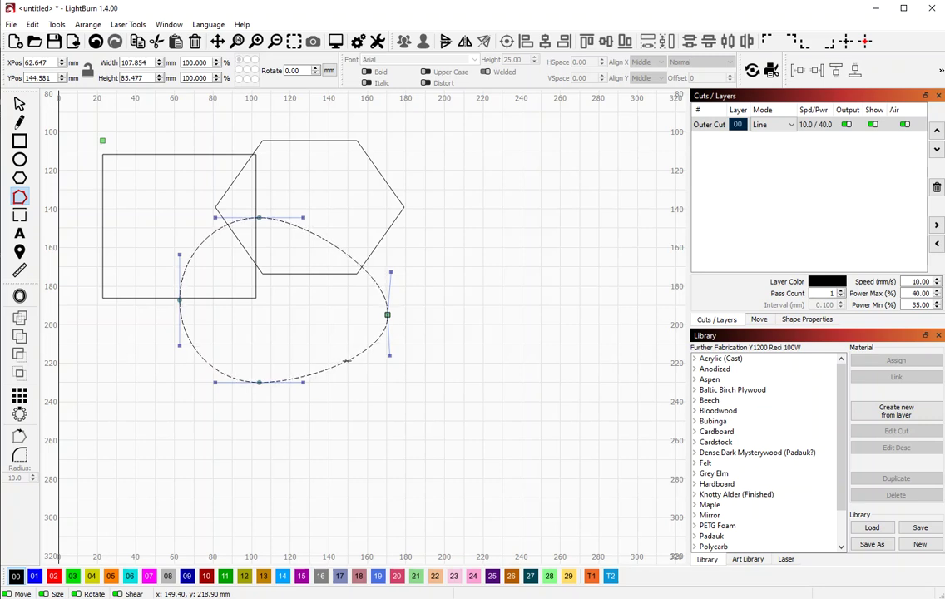
# - Convert the curve's lower-right segment to a straight line, then bend it again with the right node's lower handle
pyautogui.press('l')
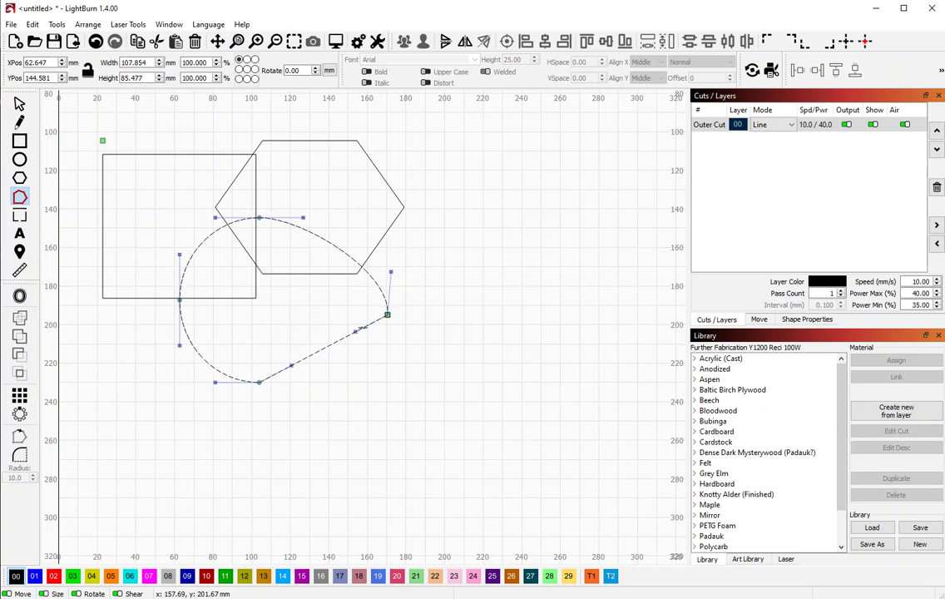
pyautogui.moveTo(361, 329); pyautogui.dragTo(370, 385)
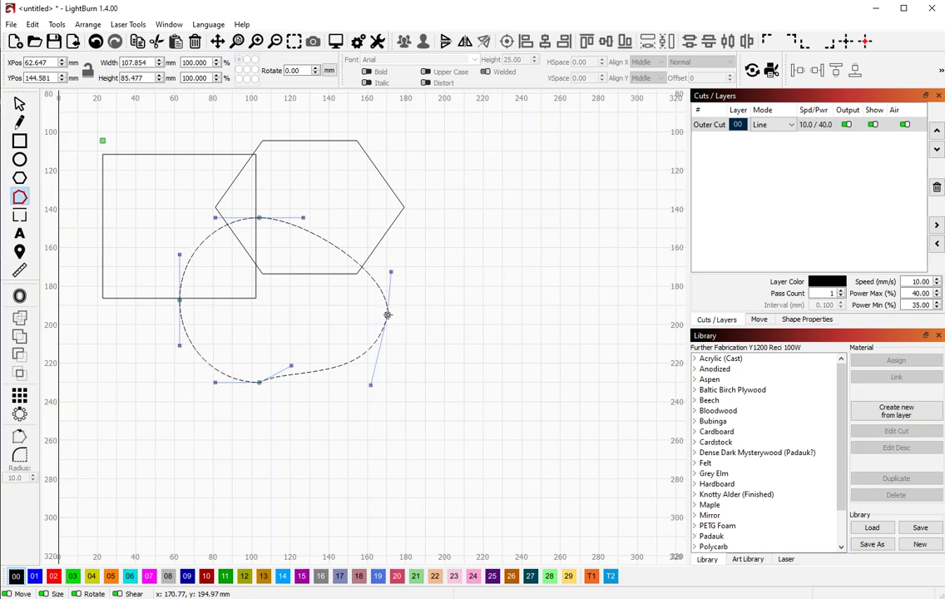
# - Delete the curve's right node and the segment closing that side, then shift the lower end node of the open arc inward
pyautogui.press('Delete')
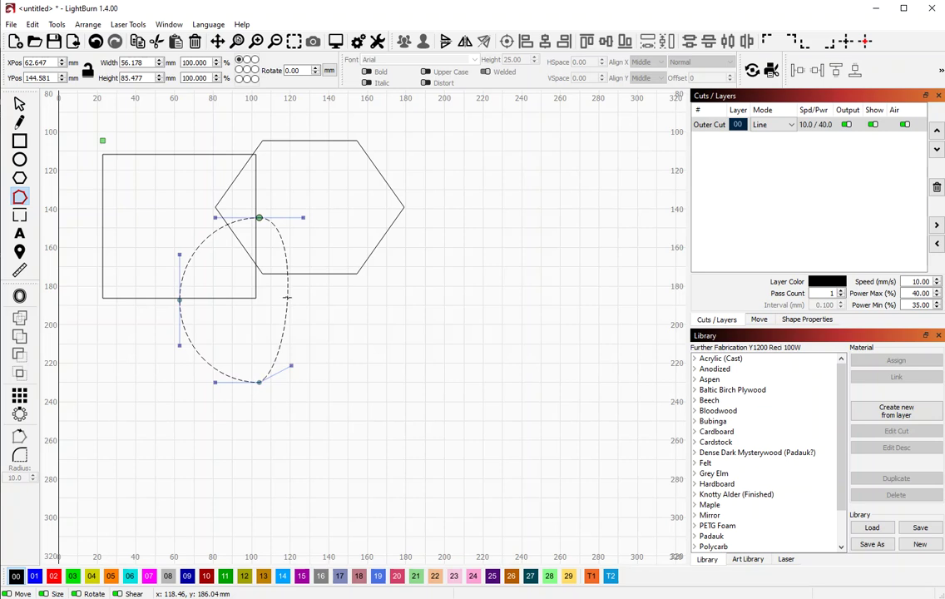
pyautogui.press('l')
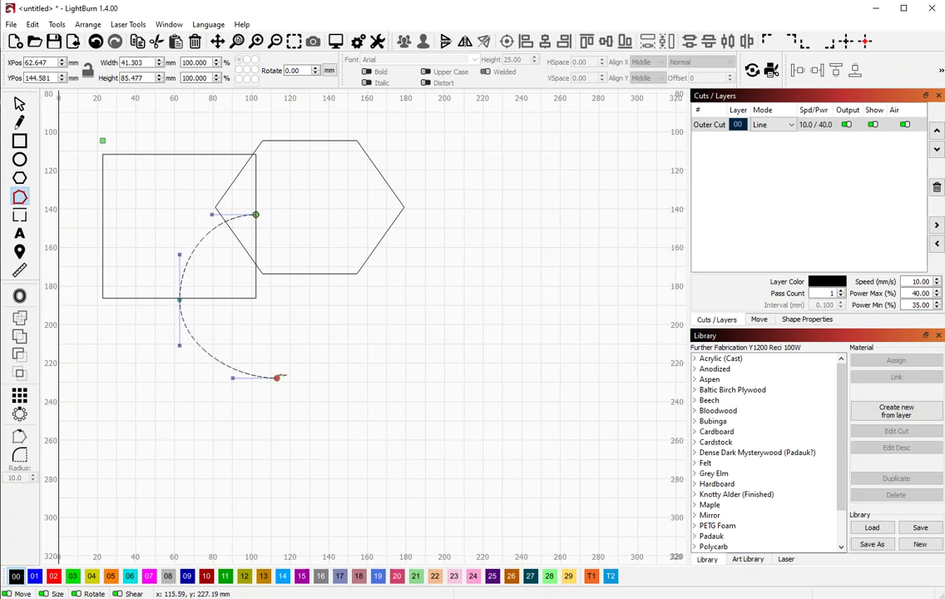
pyautogui.click(245, 377)
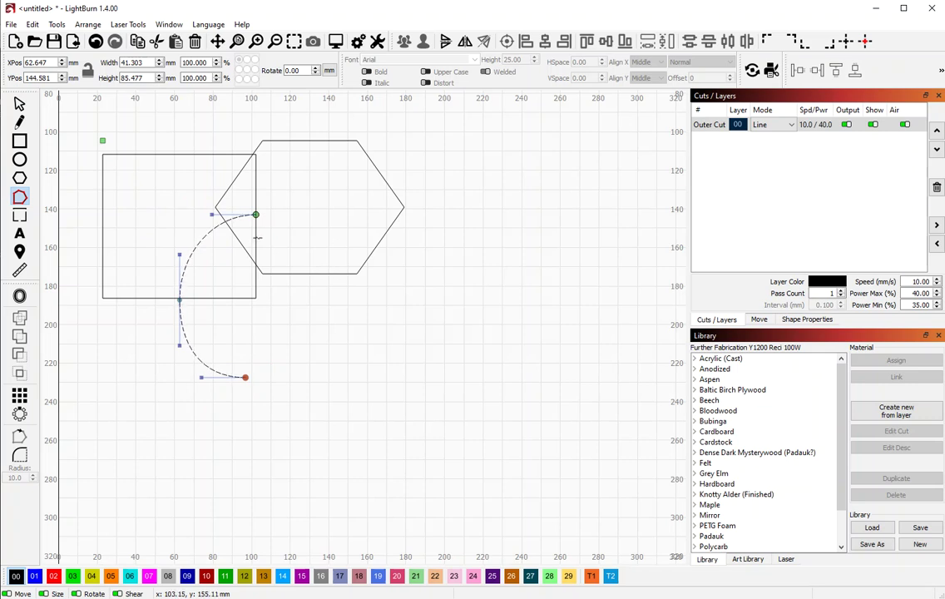
pyautogui.press('Escape')
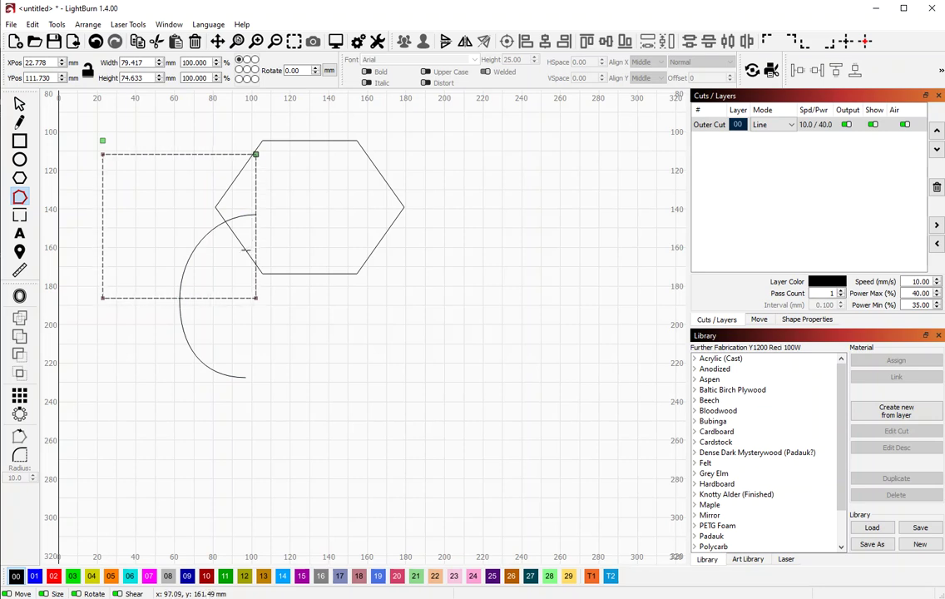
# - Undo the shift of the arc's lower end node and close the arc with a straight vertical segment between its end nodes
pyautogui.click(243, 248)
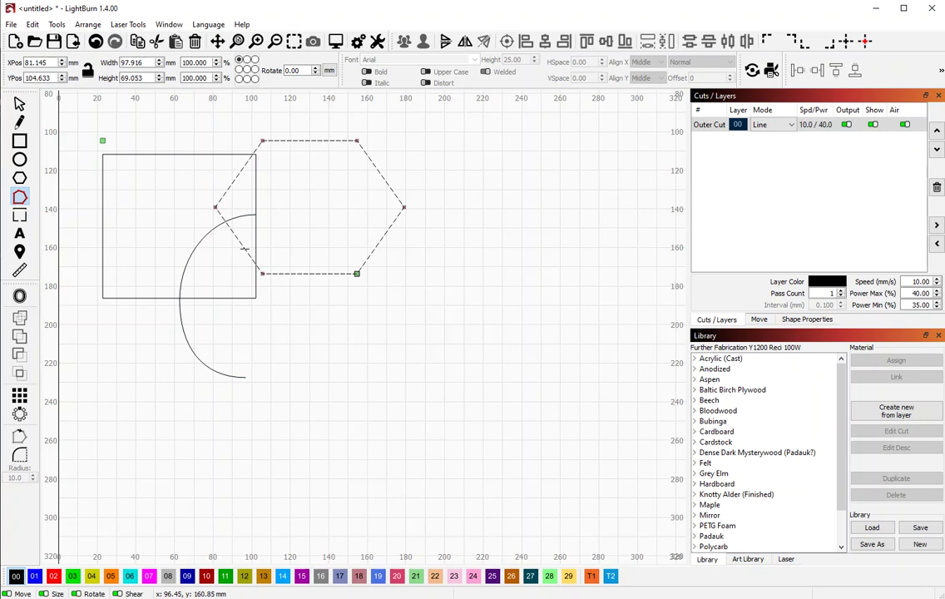
pyautogui.press('d')
pyautogui.hotkey('ctrl', 'z')
pyautogui.click(220, 222)
pyautogui.click(220, 222)
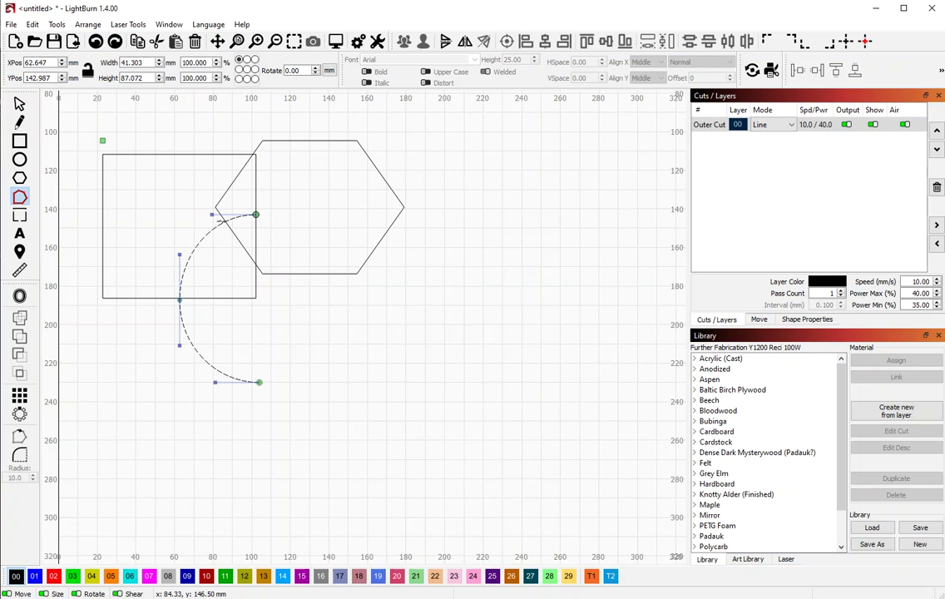
pyautogui.click(259, 218)
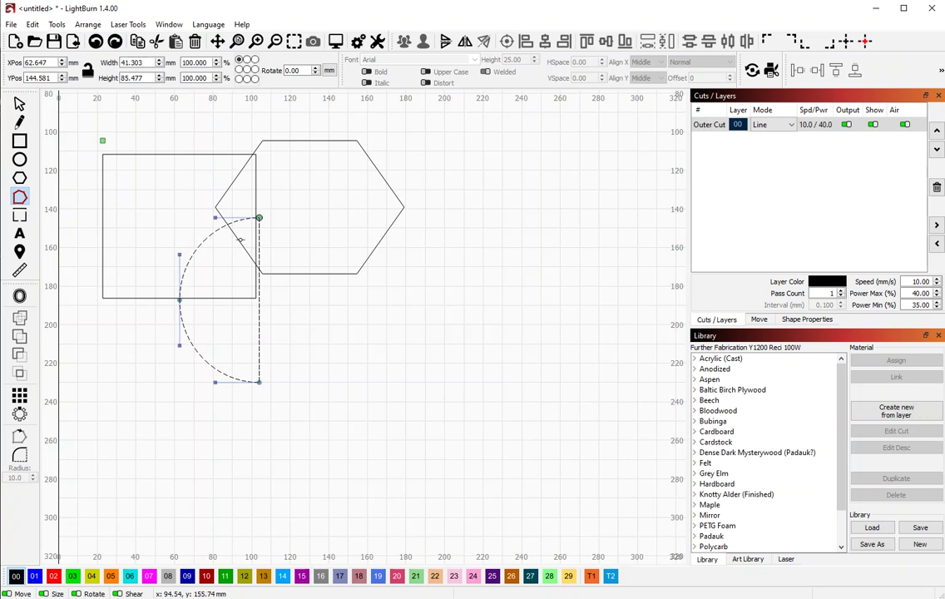
# - Trim the hexagon's left corner between the rectangle's upper edge and the arc, then extend its lower-left line to the rectangle's upper edge
pyautogui.click(242, 246)
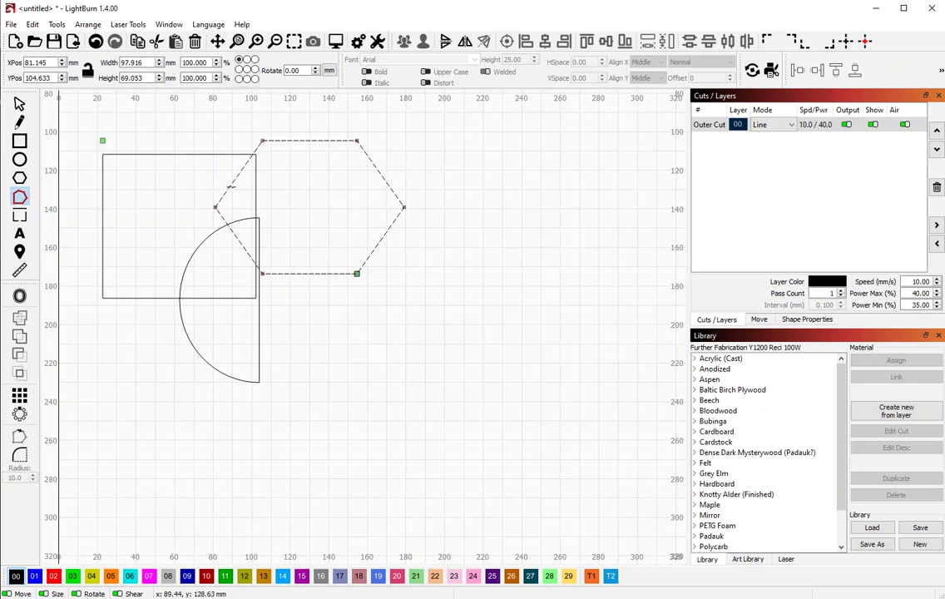
pyautogui.press('t')
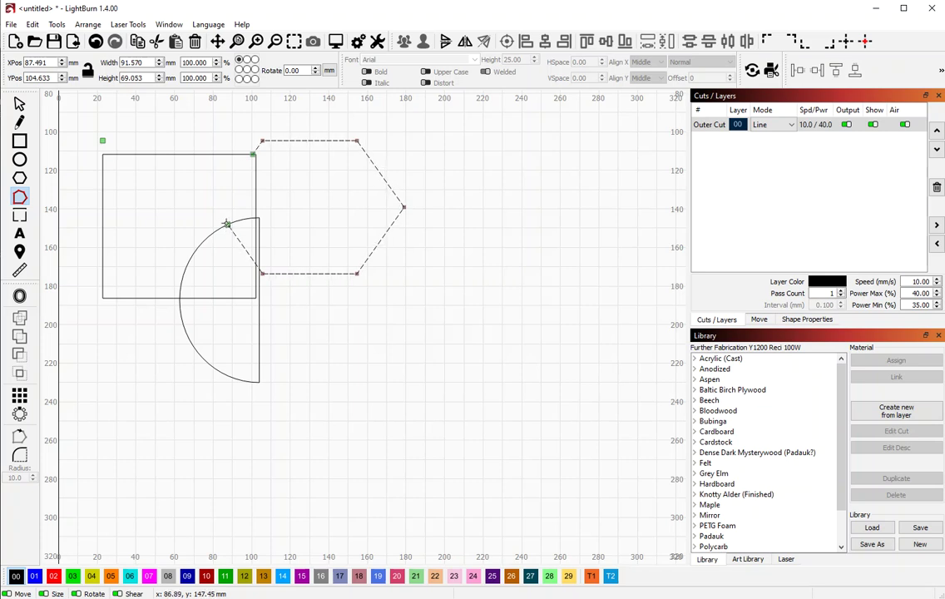
pyautogui.hotkey('ctrl', 'z')
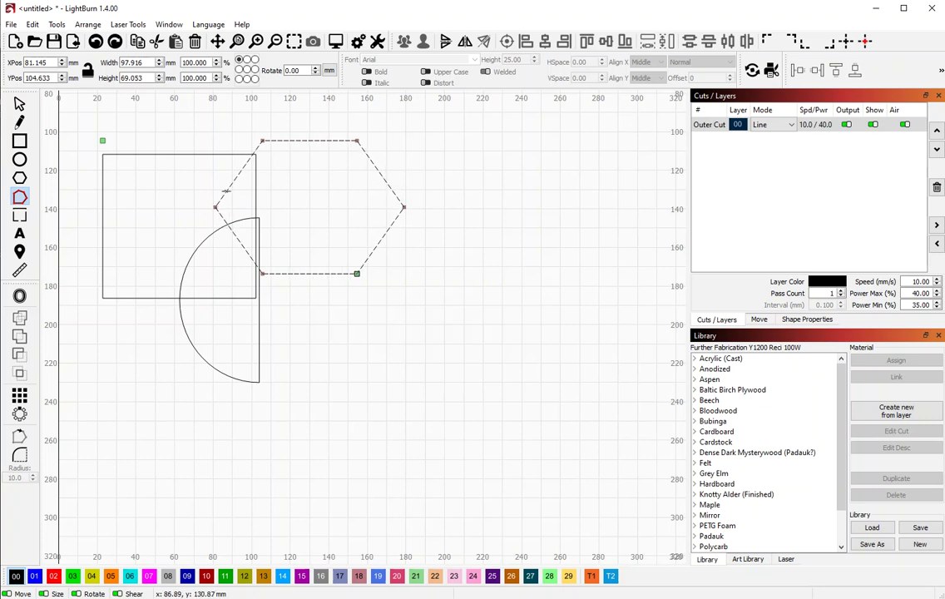
pyautogui.press('t')
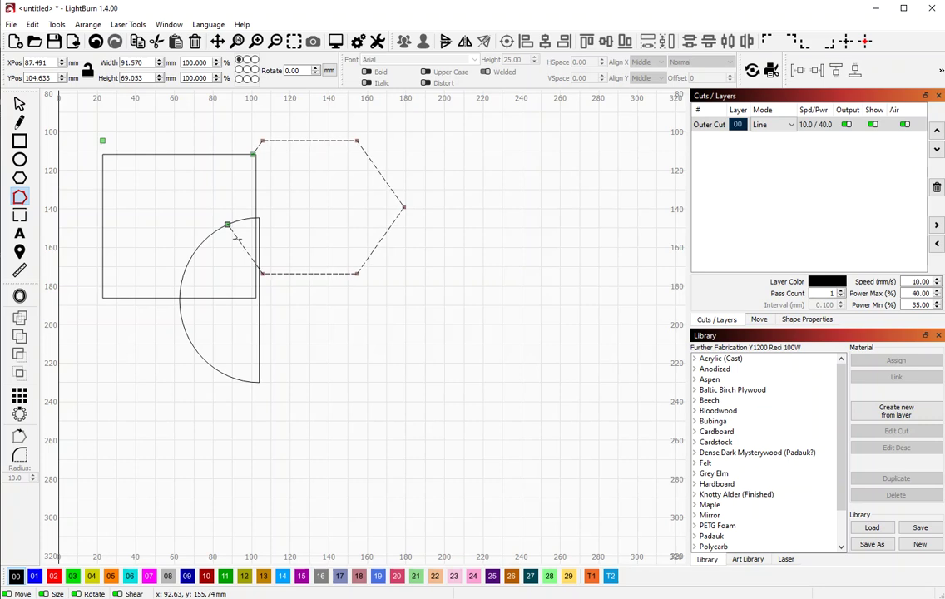
pyautogui.moveTo(227, 224); pyautogui.dragTo(177, 154)
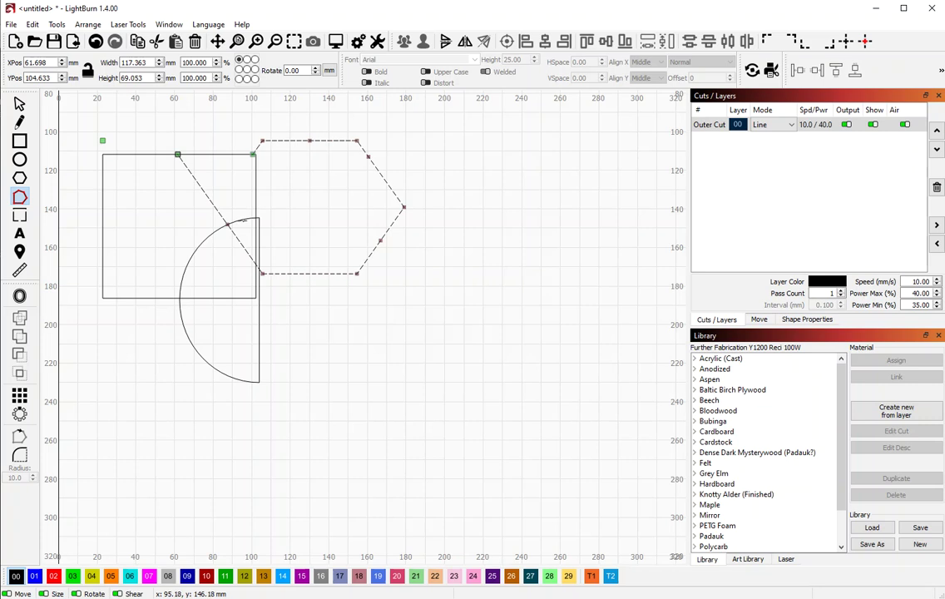
# - Try breaking the half circle at its node on the hexagon's diagonal line and pulling the two loose ends apart
pyautogui.click(242, 222)
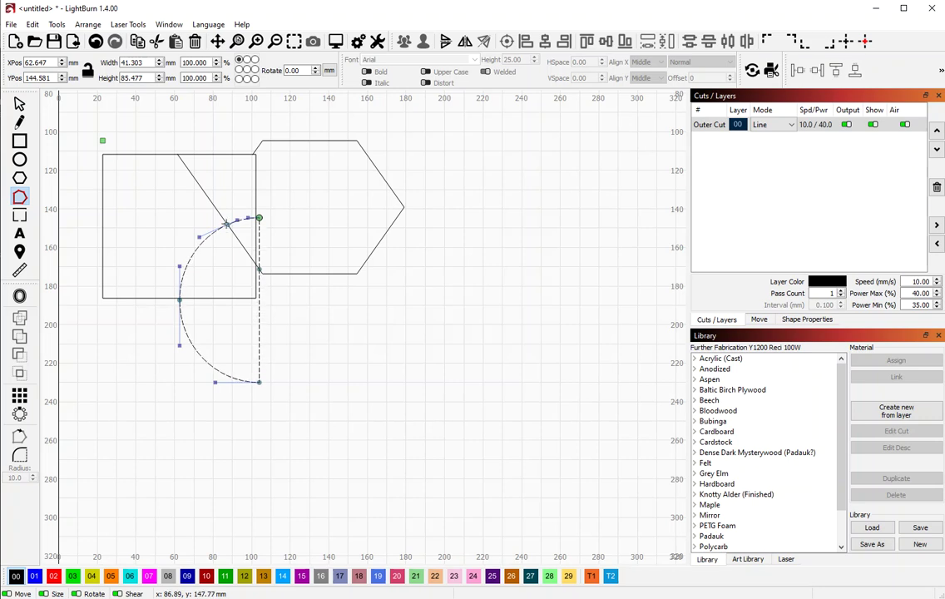
pyautogui.click(226, 225)
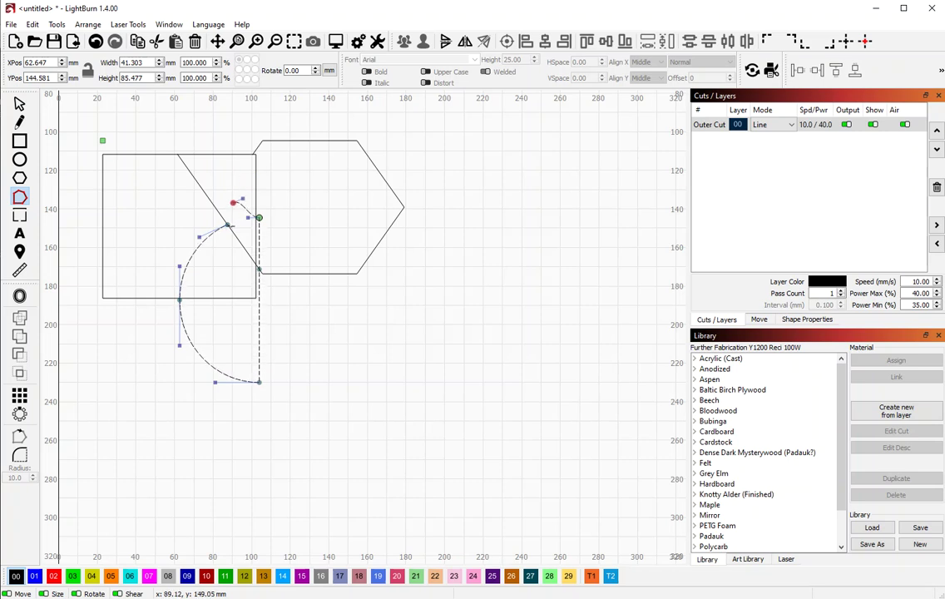
pyautogui.moveTo(226, 223); pyautogui.dragTo(192, 225)
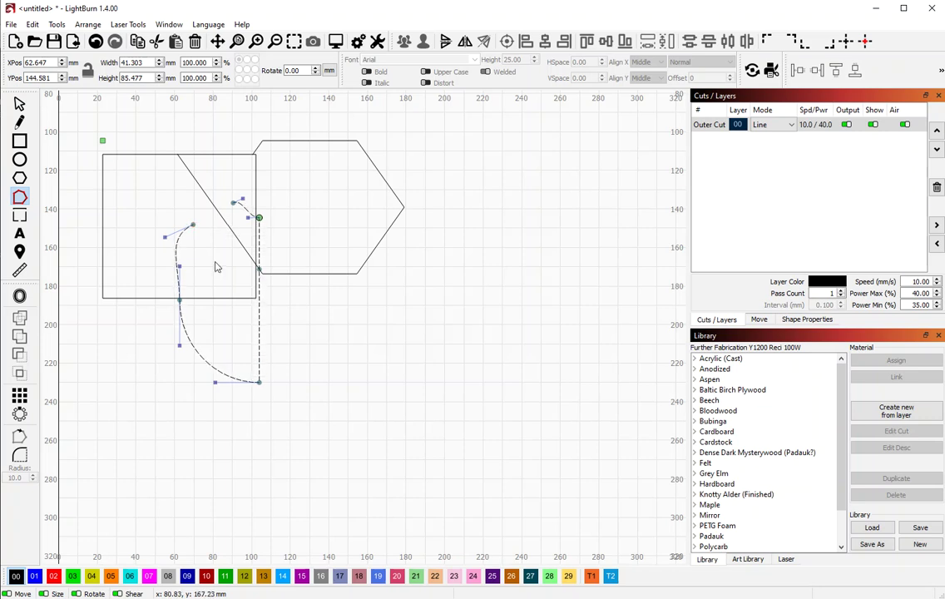
pyautogui.hotkey('ctrl', 'z')
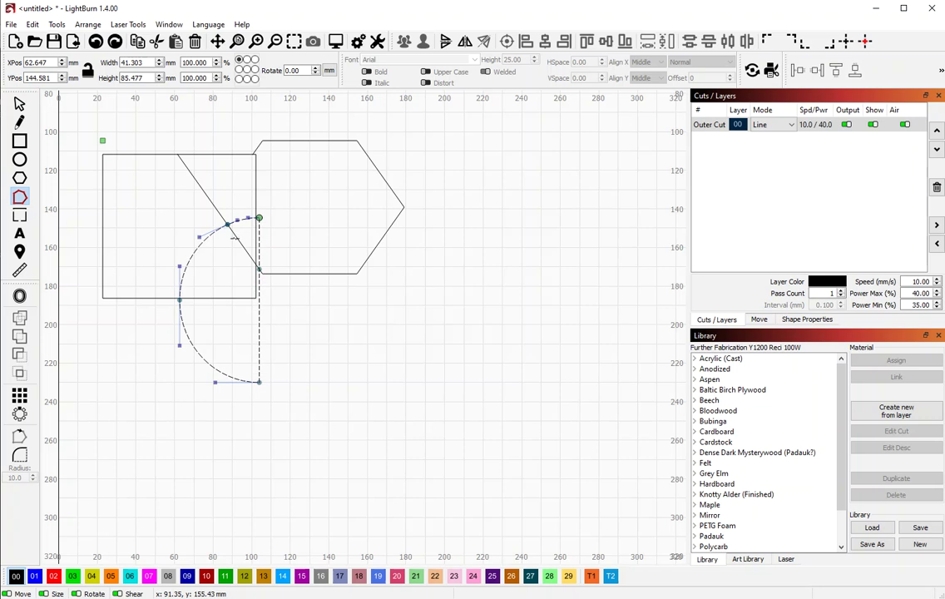
# - Break the hexagon's path at the node where its diagonal line crosses the arc, and select each of the separated pieces
pyautogui.click(220, 221)
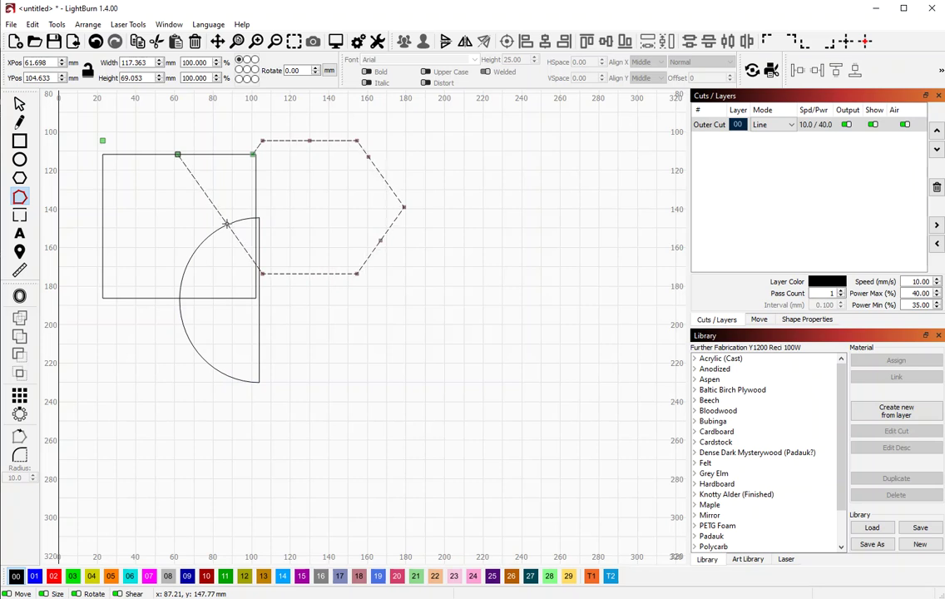
pyautogui.click(215, 236)
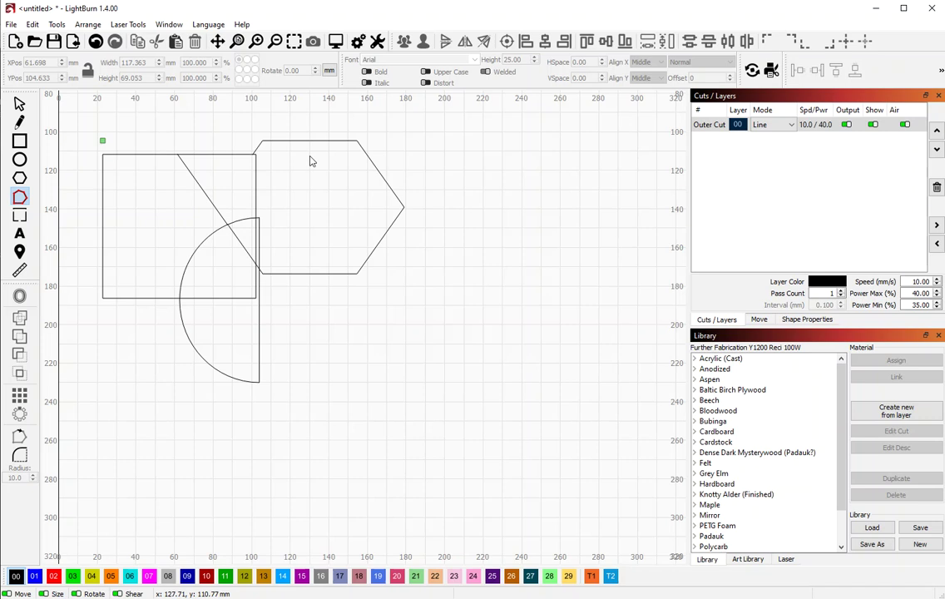
pyautogui.click(207, 196)
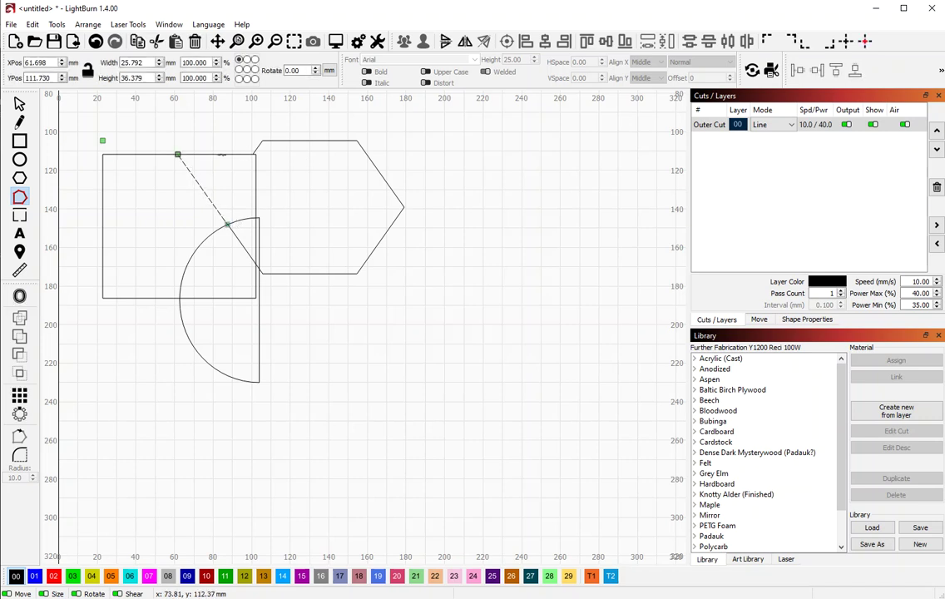
pyautogui.click(294, 273)
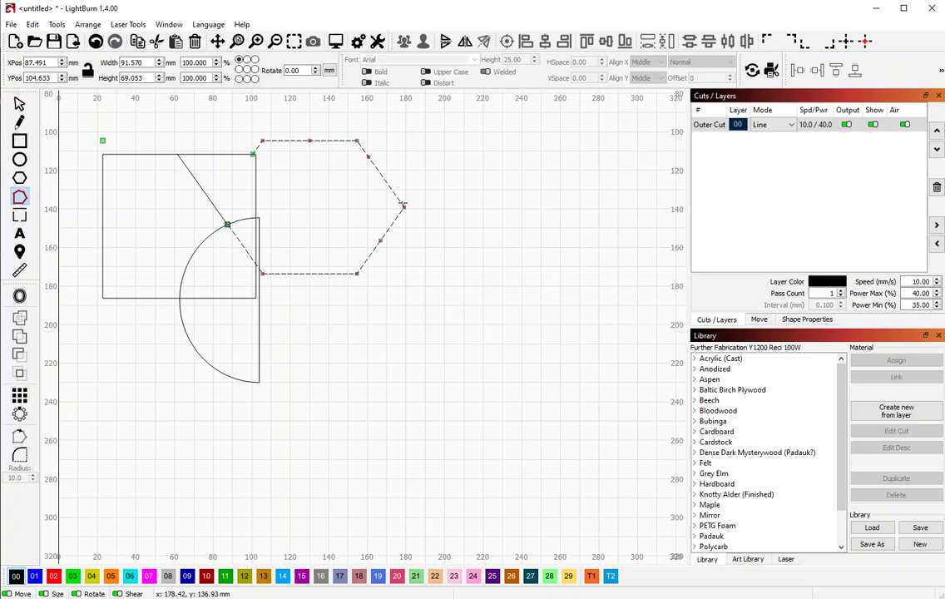
# - Rotate the rectangle about 9 degrees clockwise and move it below the hexagon, to about X 144, Y 179 mm
pyautogui.click(19, 103)
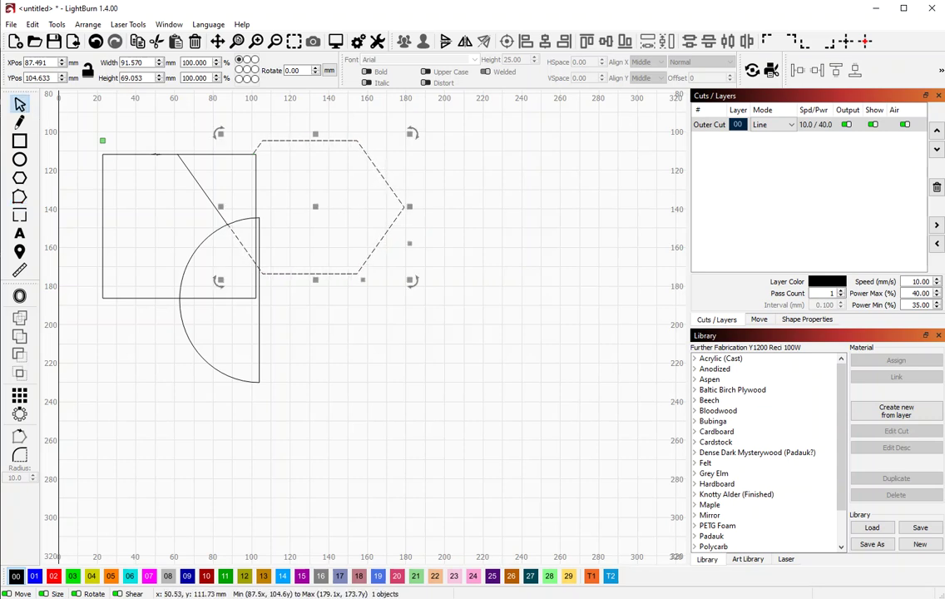
pyautogui.click(220, 210)
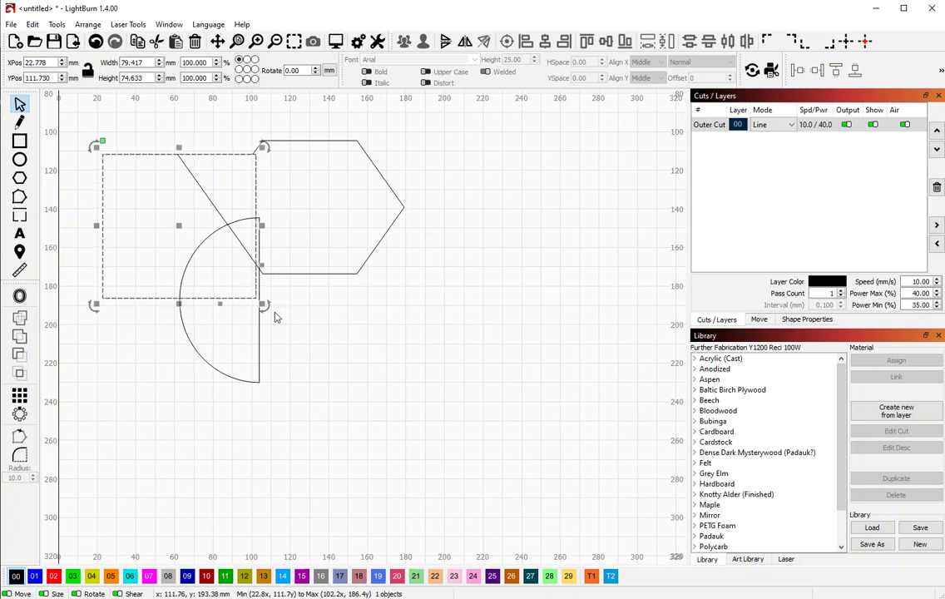
pyautogui.moveTo(264, 306); pyautogui.dragTo(255, 327)
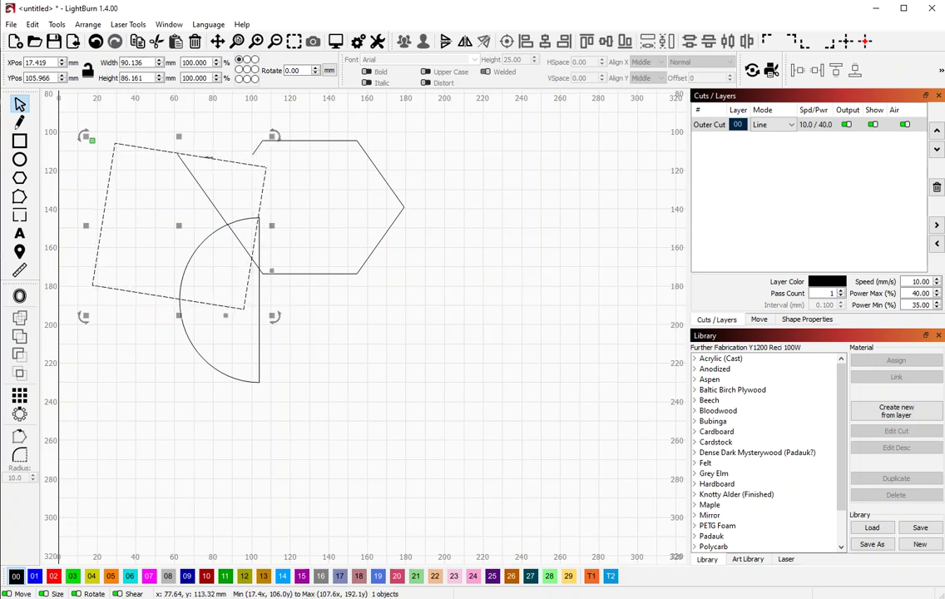
pyautogui.moveTo(178, 229); pyautogui.dragTo(422, 370)
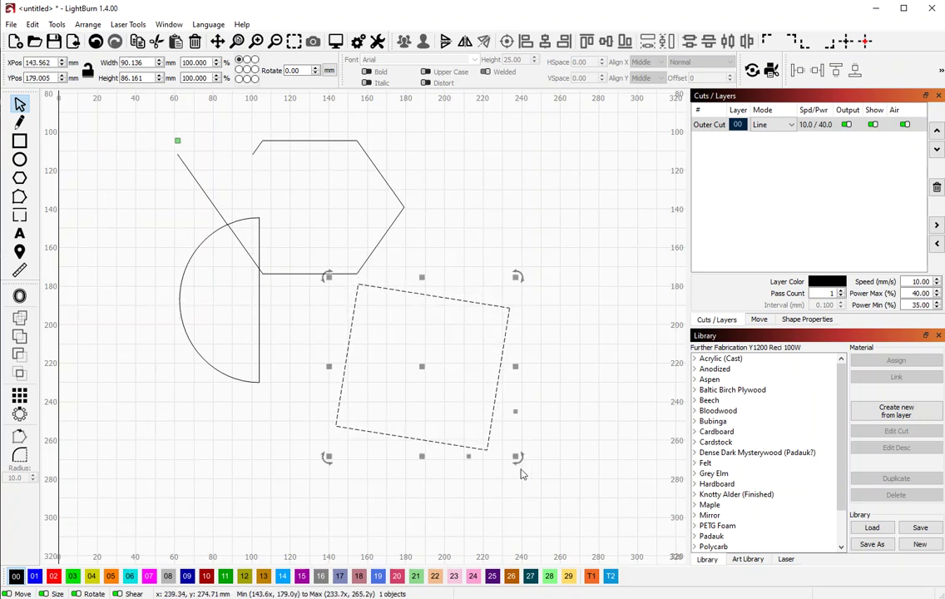
# - Rotate the rectangle freehand in both directions, leaving its sides almost horizontal and vertical with a slight counterclockwise tilt
pyautogui.moveTo(516, 456)
pyautogui.mouseDown()
pyautogui.moveTo(533, 465)
pyautogui.moveTo(546, 449)
pyautogui.moveTo(512, 478)
pyautogui.moveTo(504, 459)
pyautogui.mouseUp()
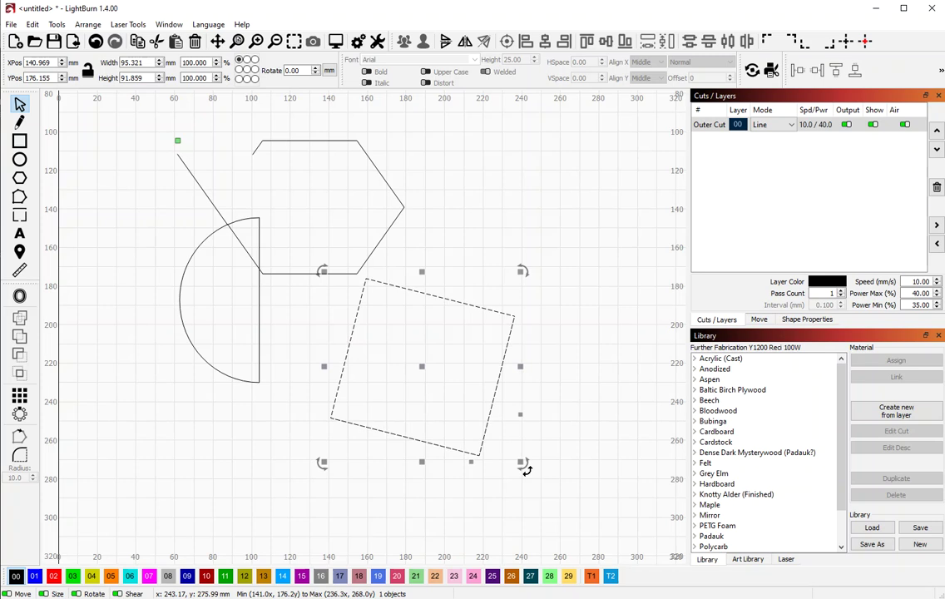
pyautogui.moveTo(528, 478); pyautogui.dragTo(528, 312)
pyautogui.moveTo(536, 429); pyautogui.dragTo(536, 454)
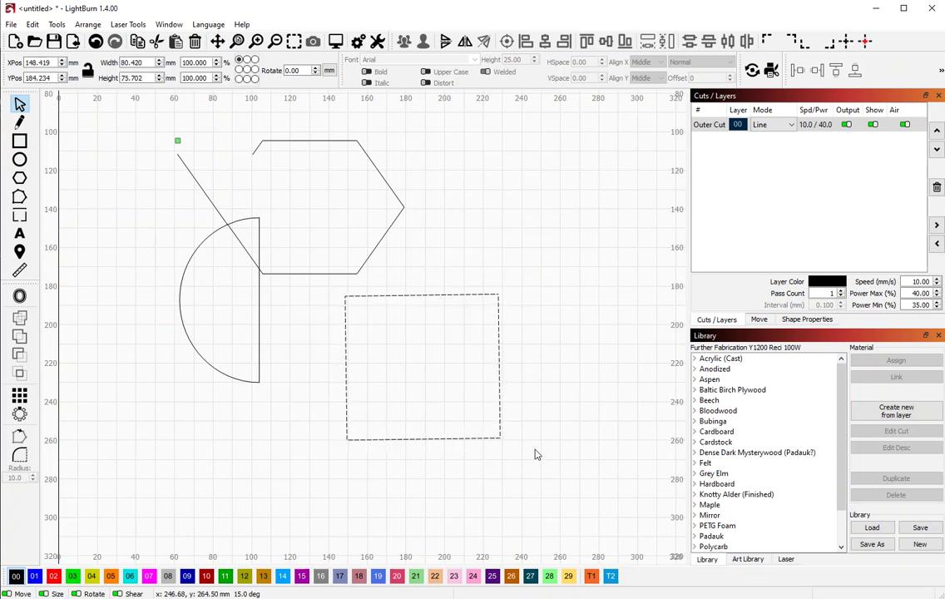
pyautogui.moveTo(541, 389); pyautogui.dragTo(541, 371)
pyautogui.moveTo(510, 275); pyautogui.dragTo(517, 312)
pyautogui.moveTo(533, 414); pyautogui.dragTo(607, 461)
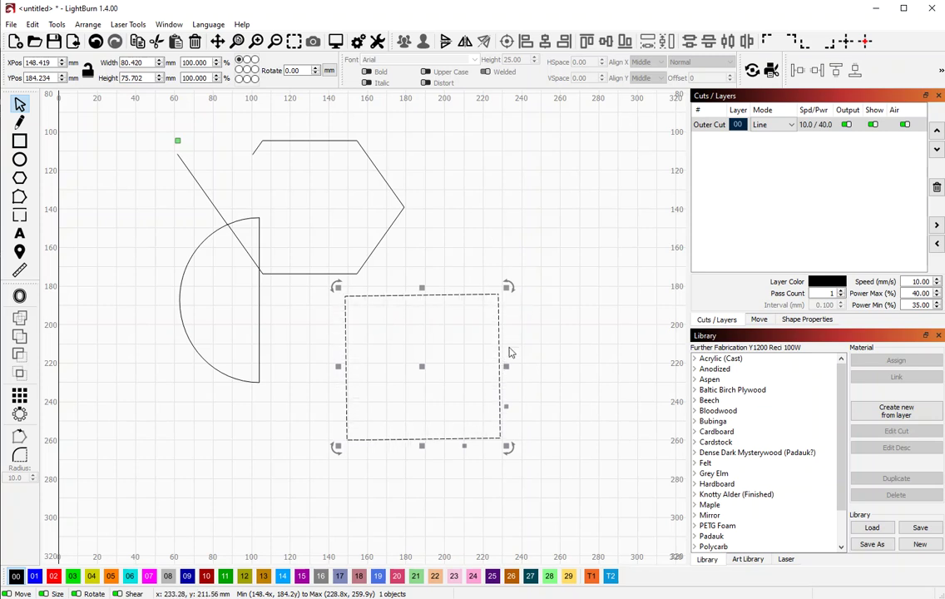
# - Straighten the slightly tilted rectangle by aligning its right edge to exact vertical in node editing
pyautogui.scroll(4, 510, 351)
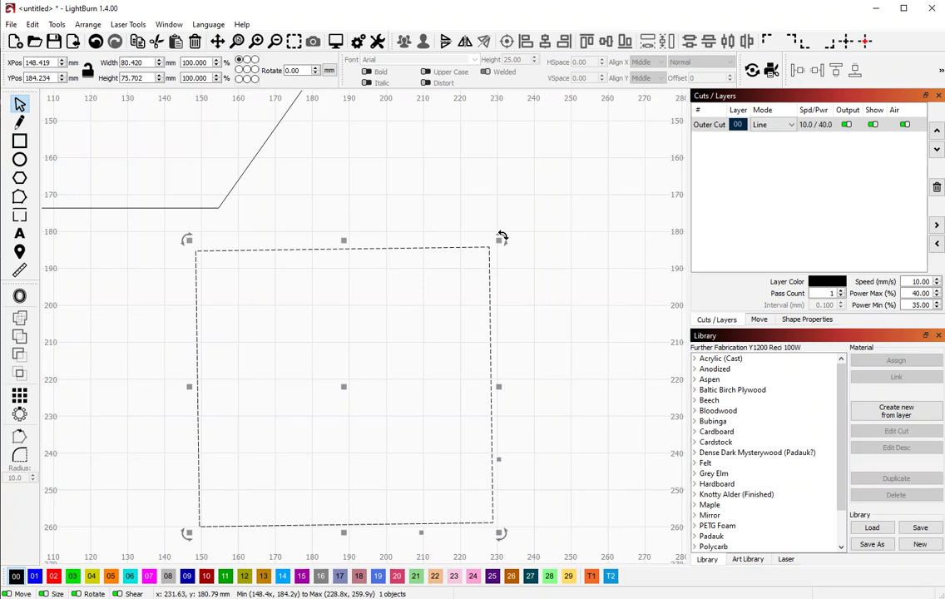
pyautogui.moveTo(510, 243); pyautogui.dragTo(528, 229)
pyautogui.click(17, 198)
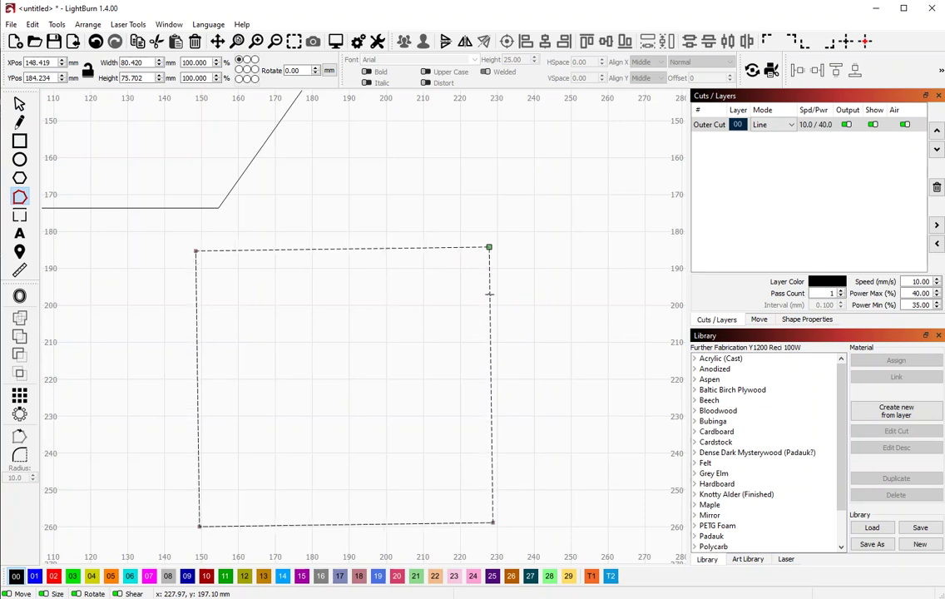
pyautogui.moveTo(489, 294); pyautogui.dragTo(489, 293)
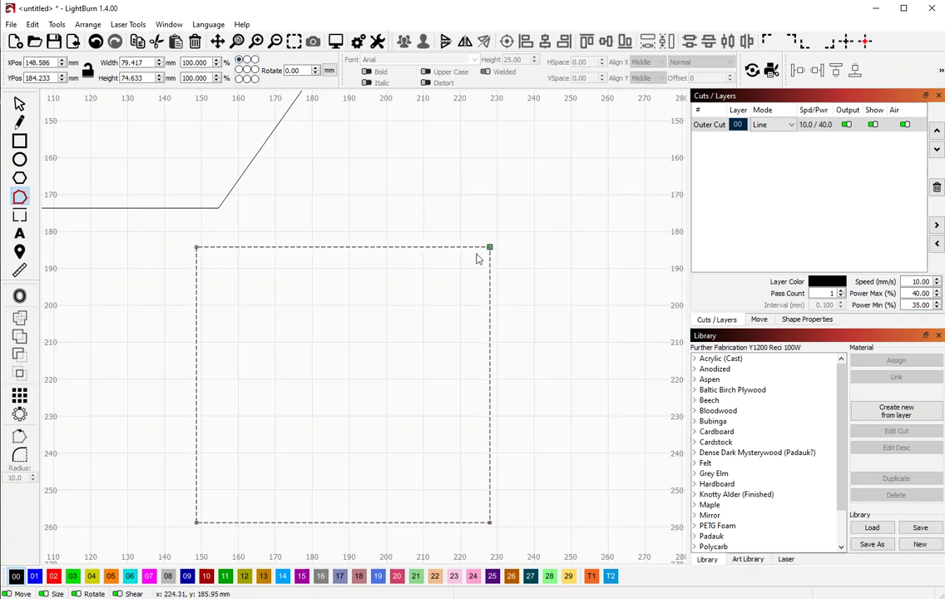
# - Rotate the rectangle about 12 degrees clockwise, then square it up by aligning its right edge to vertical with node editing
pyautogui.click(19, 103)
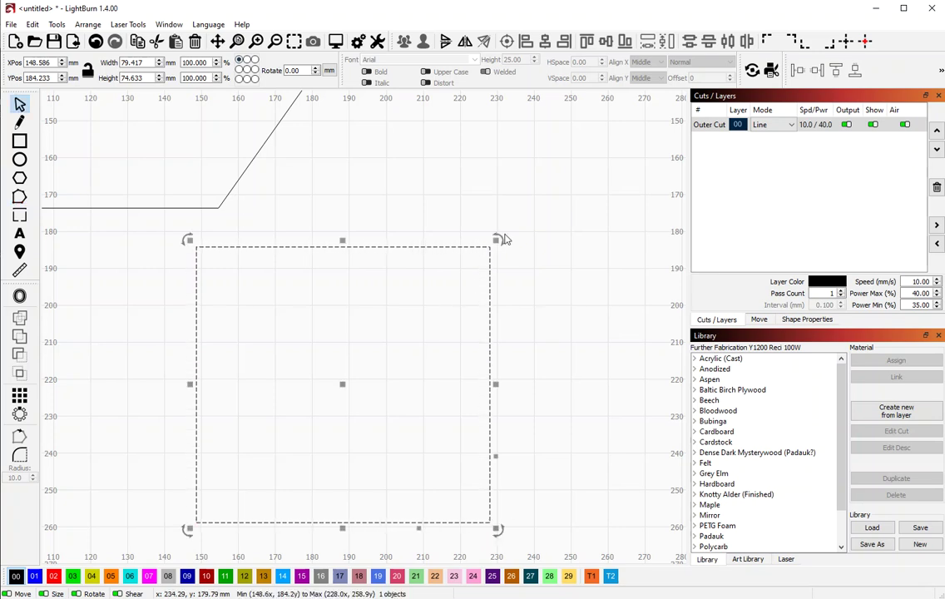
pyautogui.moveTo(499, 237); pyautogui.dragTo(536, 273)
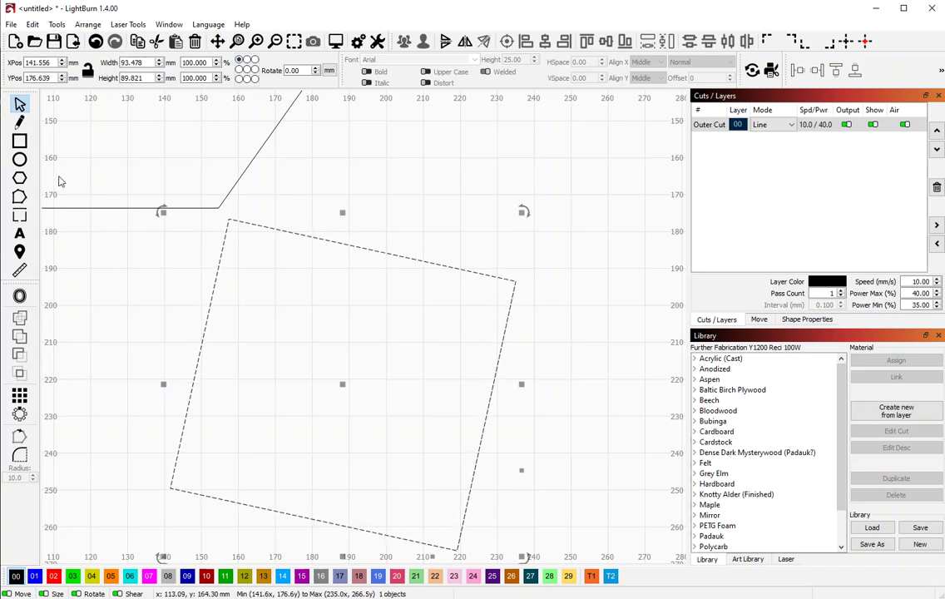
pyautogui.click(19, 199)
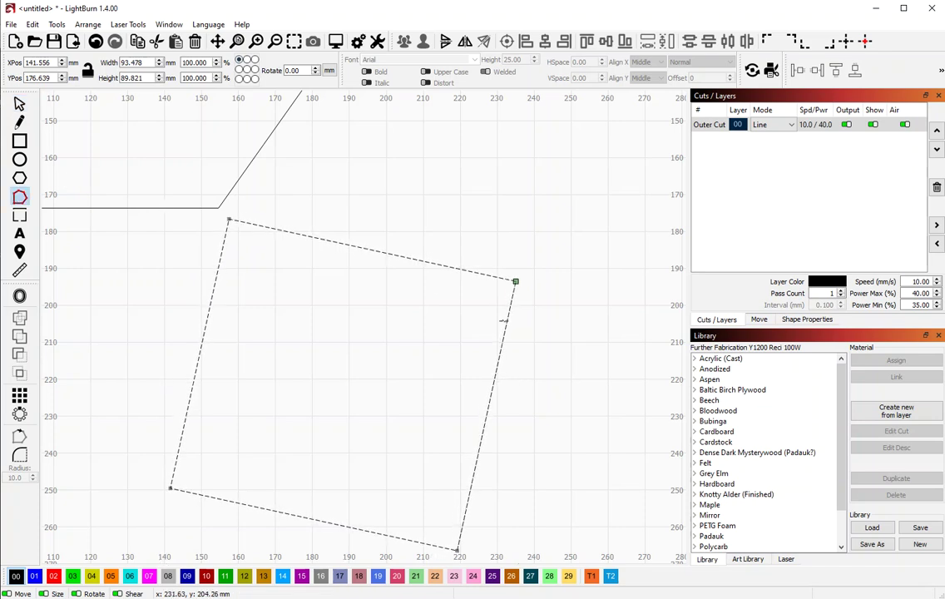
pyautogui.hotkey('ctrl', 'z')
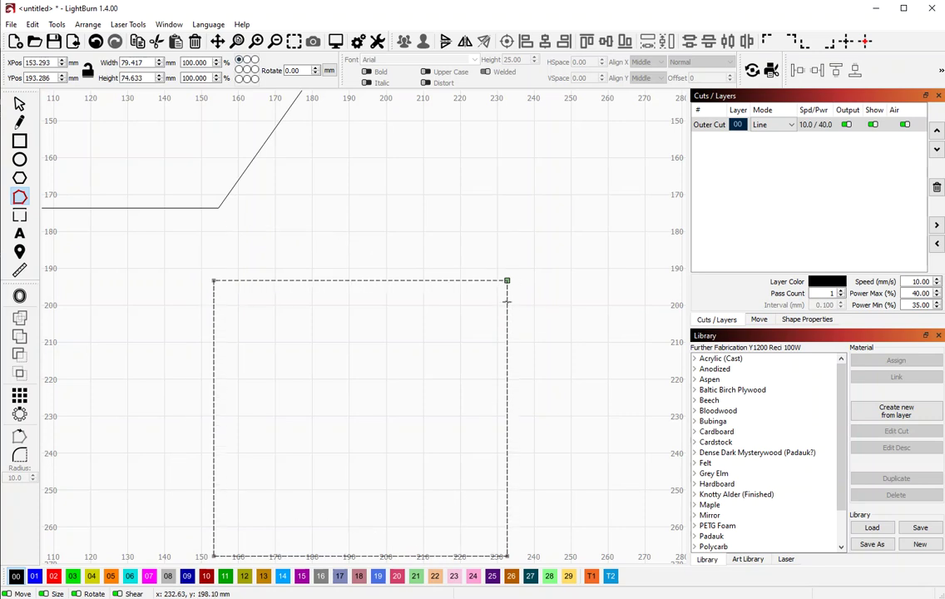
# - Rotate the rectangle about 40 degrees clockwise, then align its lower-right edge to an exact 45-degree angle with node editing
pyautogui.click(19, 103)
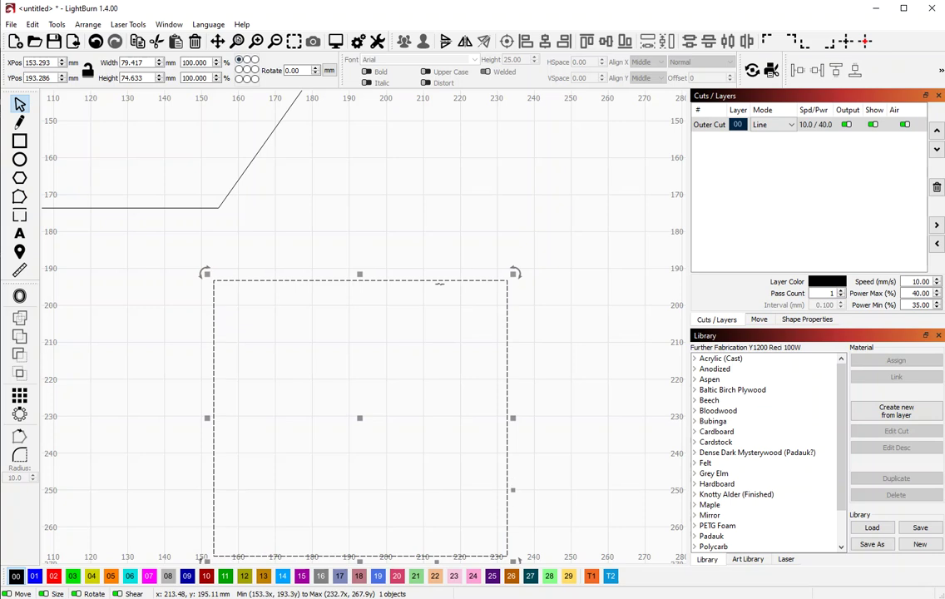
pyautogui.moveTo(517, 271); pyautogui.dragTo(604, 401)
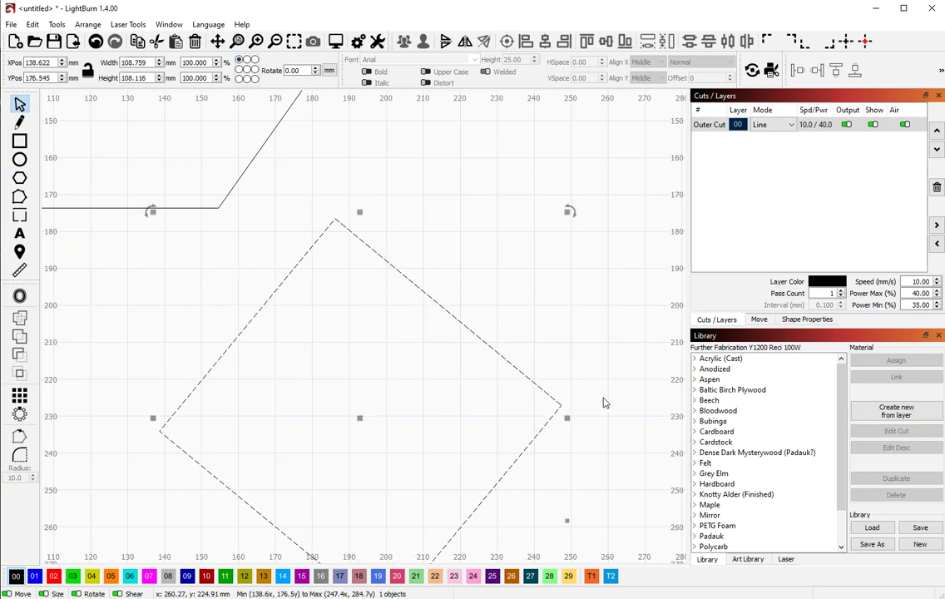
pyautogui.click(19, 196)
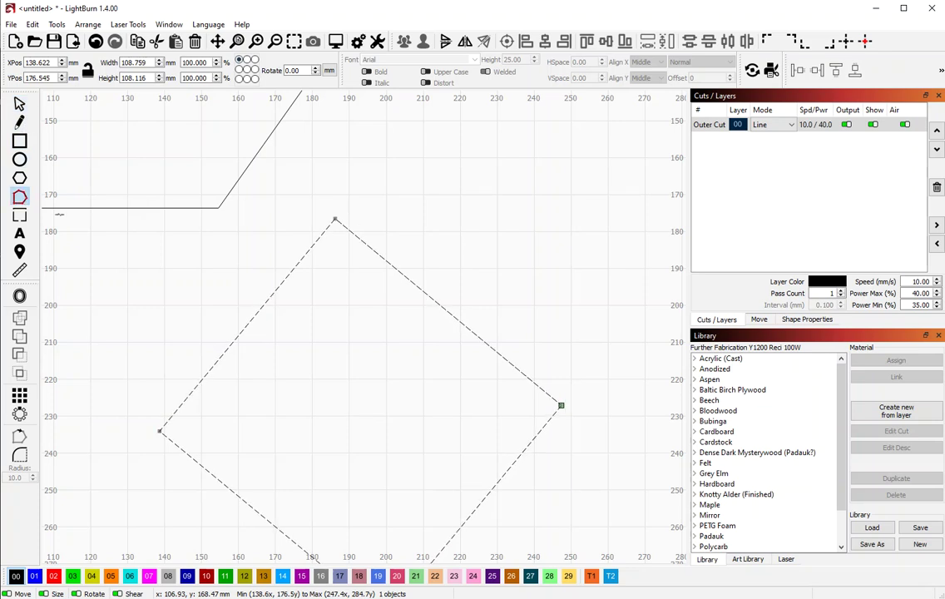
pyautogui.hotkey('ctrl', 'z')
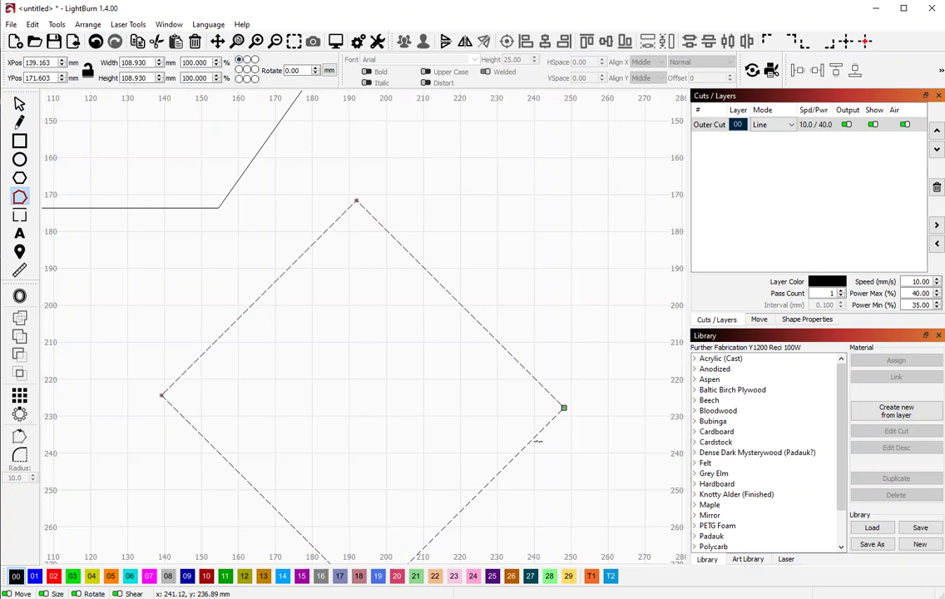
pyautogui.click(19, 103)
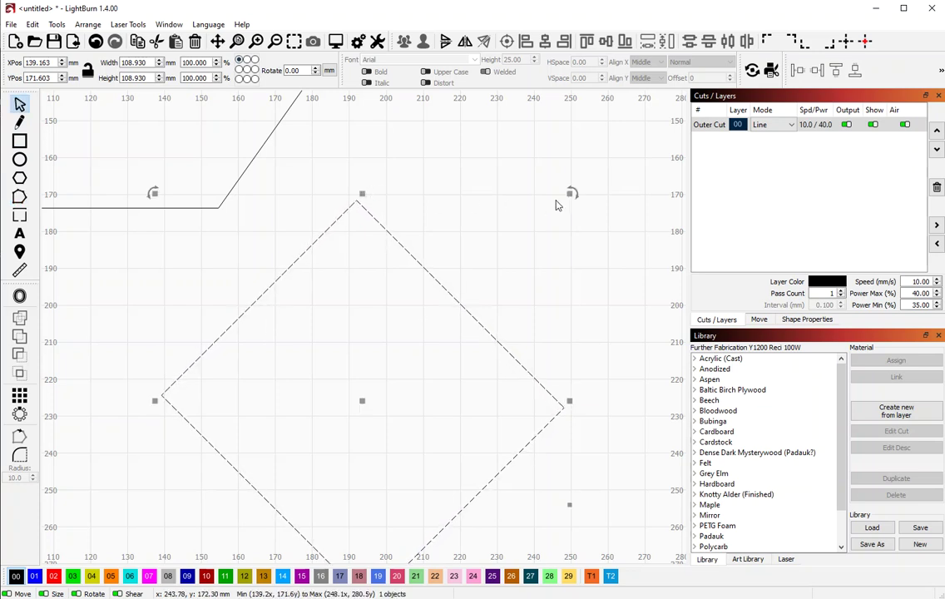
# - Rotate the rectangle about 36 degrees clockwise, then square it up by aligning its top edge to horizontal with node editing
pyautogui.moveTo(571, 192); pyautogui.dragTo(634, 363)
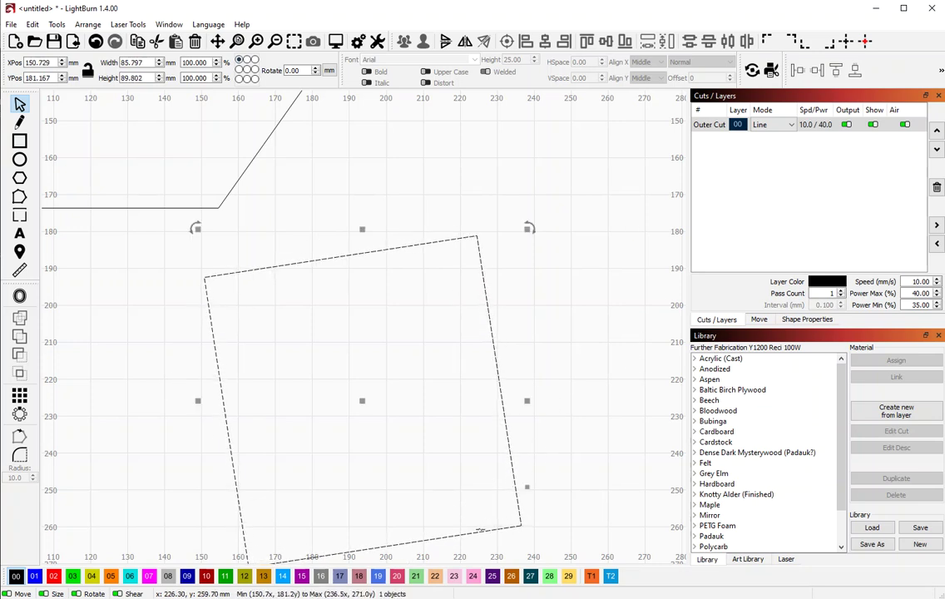
pyautogui.click(19, 196)
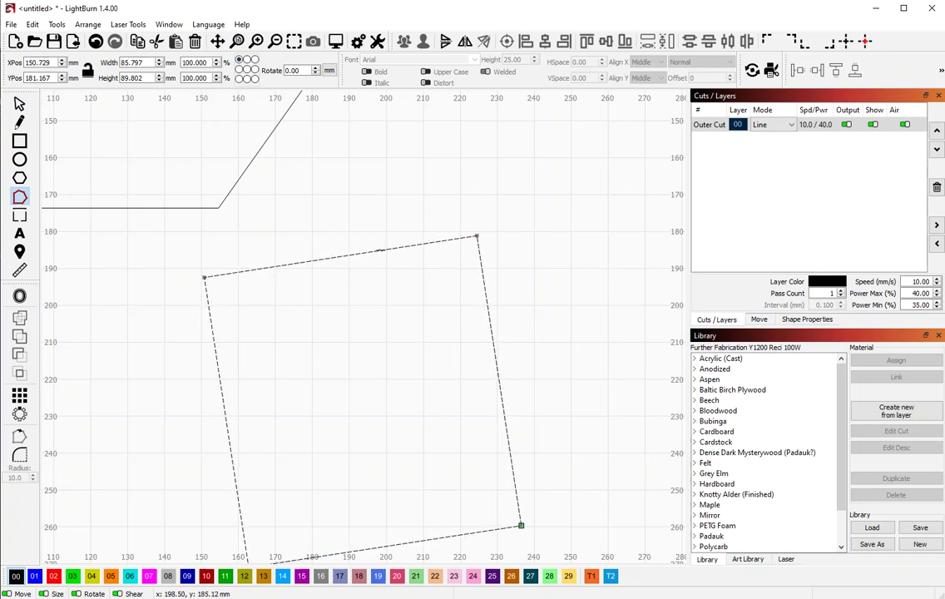
pyautogui.hotkey('ctrl', 'z')
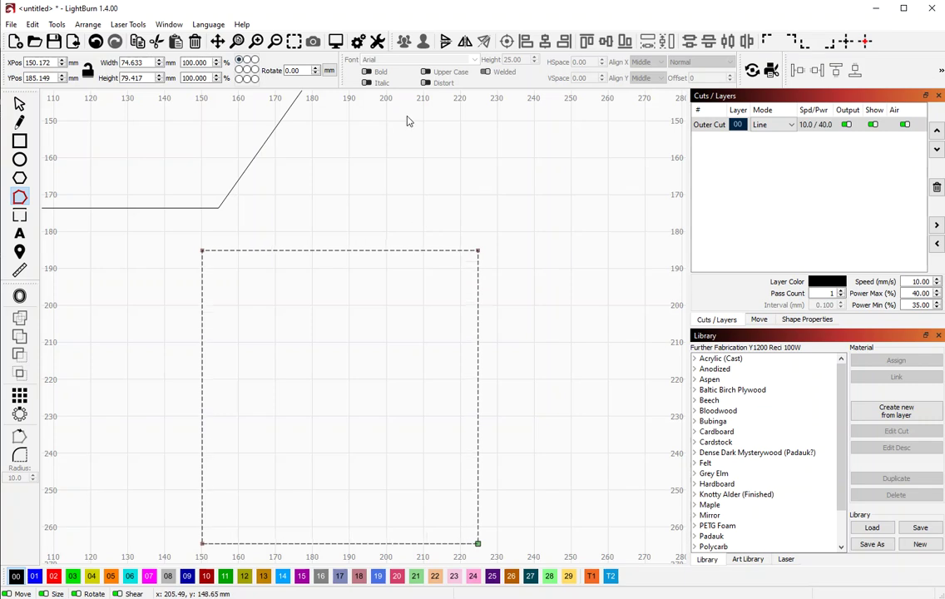
# - Switch to the Snipping Tool and place its snip of the Edit Nodes shortcut list beside the drawn shapes for review
pyautogui.moveTo(333, 0); pyautogui.dragTo(239, 99)
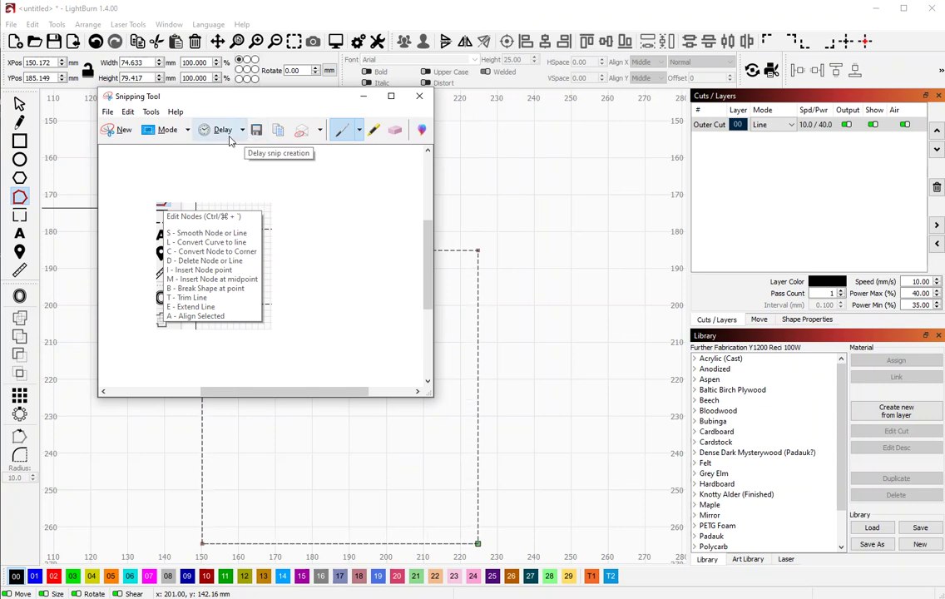
pyautogui.moveTo(253, 98); pyautogui.dragTo(477, 140)
pyautogui.scroll(-5, 173, 242)
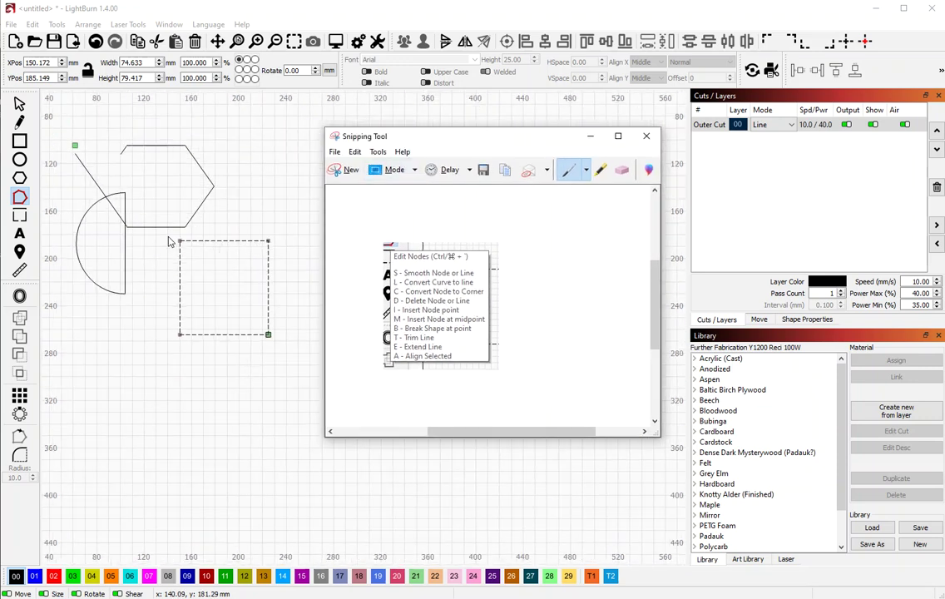
pyautogui.moveTo(426, 143); pyautogui.dragTo(367, 130)
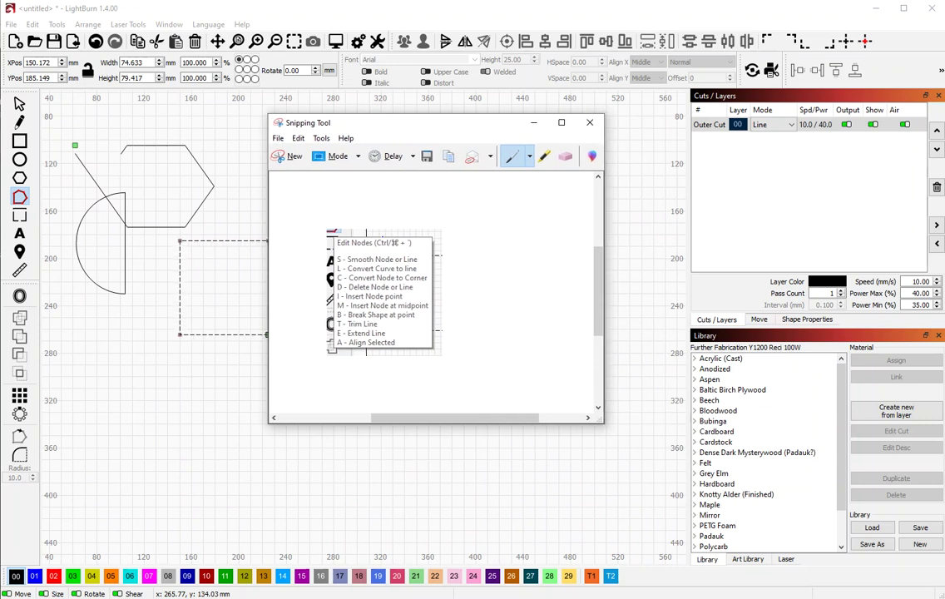